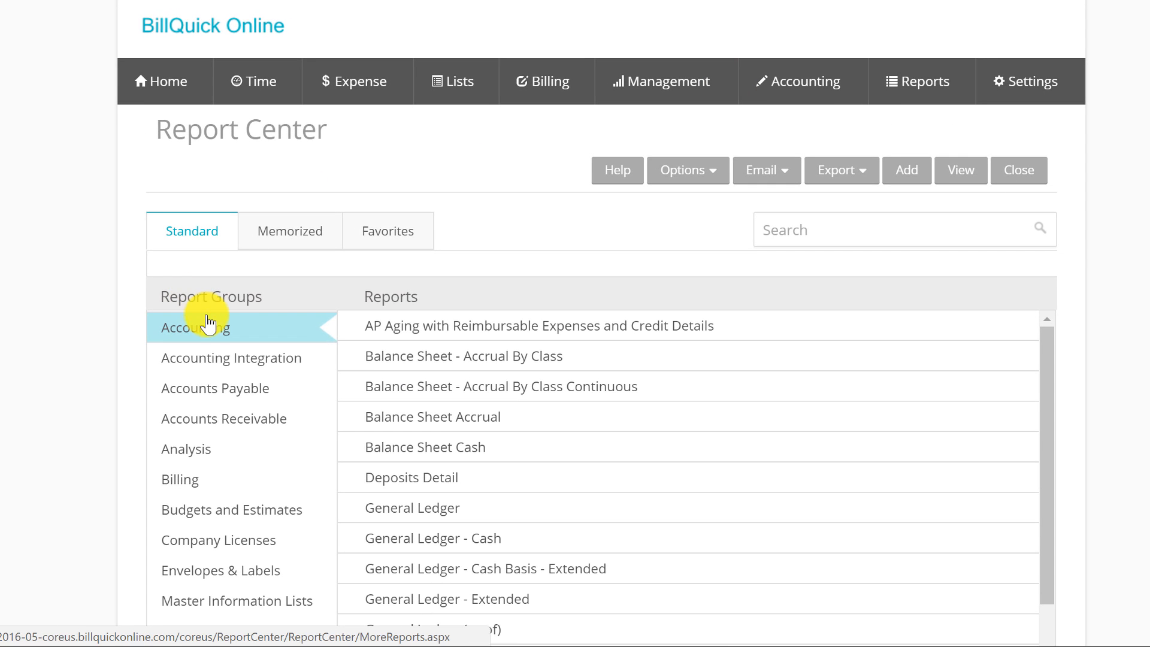
# View the Balance Sheet Accrual report from the Accounting group for 1/1/2016 to 12/31/2016 and move its PDF window aside
pyautogui.scroll(-2, 365, 344)
pyautogui.scroll(2, 423, 354)
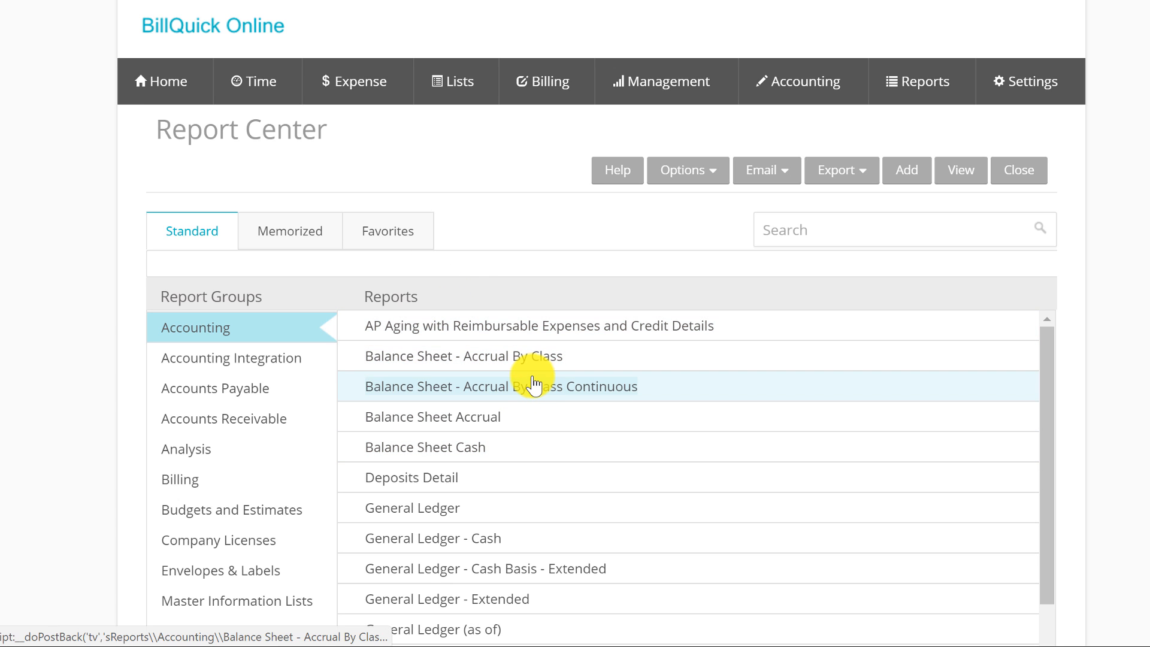
pyautogui.click(439, 423)
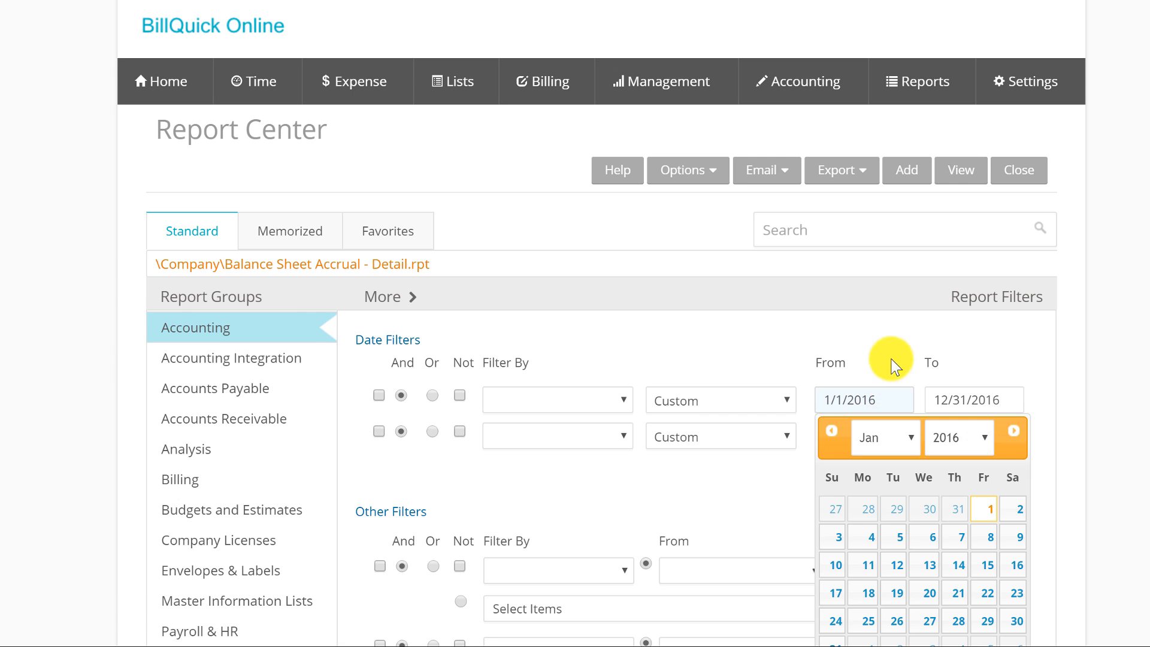
pyautogui.click(1118, 377)
pyautogui.scroll(-2, 1038, 363)
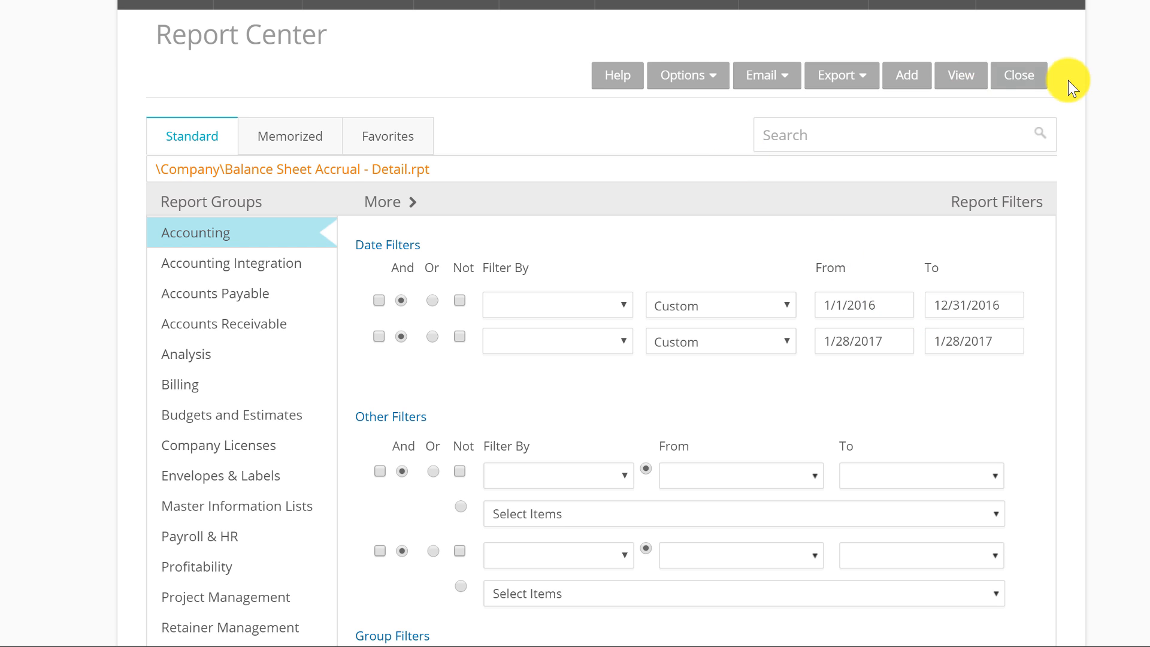
pyautogui.click(966, 78)
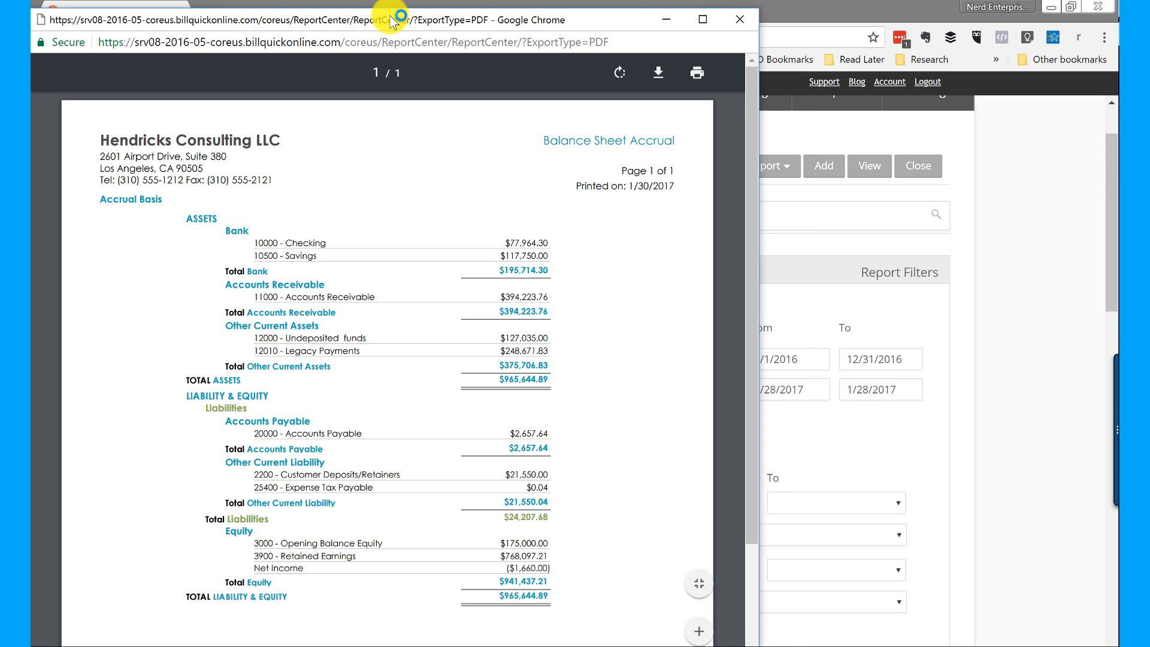
pyautogui.moveTo(393, 22); pyautogui.dragTo(1149, 24)
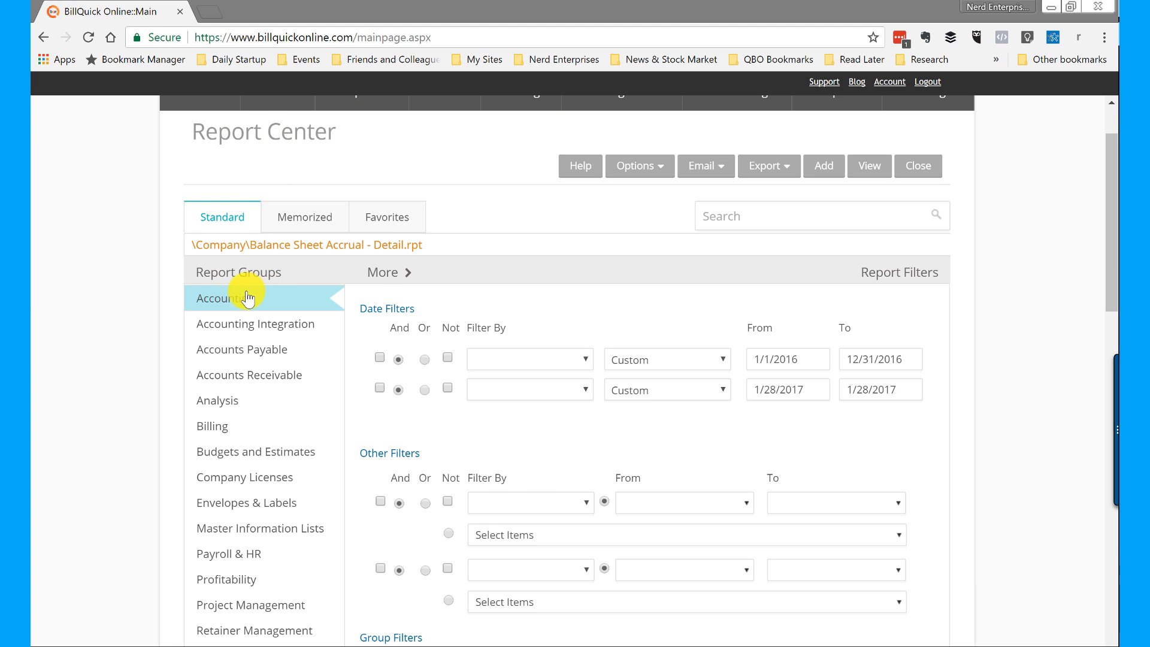
# View the Profit & Loss - Accrual report from the Accounting group and move its PDF window aside
pyautogui.click(224, 306)
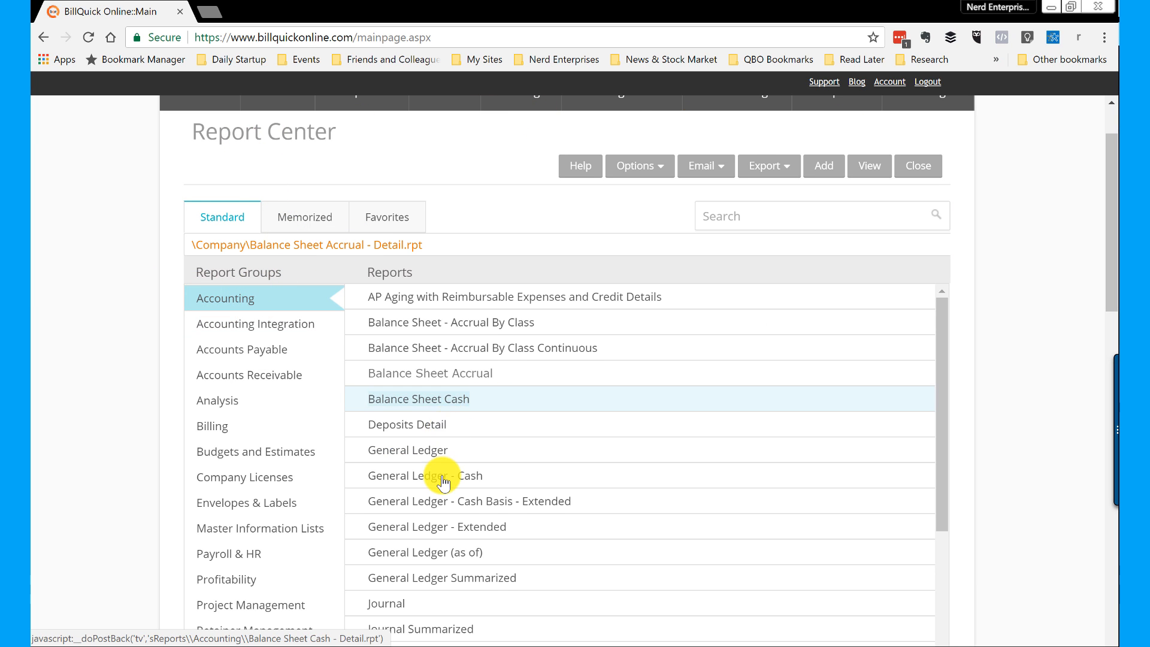
pyautogui.scroll(-1, 444, 483)
pyautogui.scroll(-5, 443, 483)
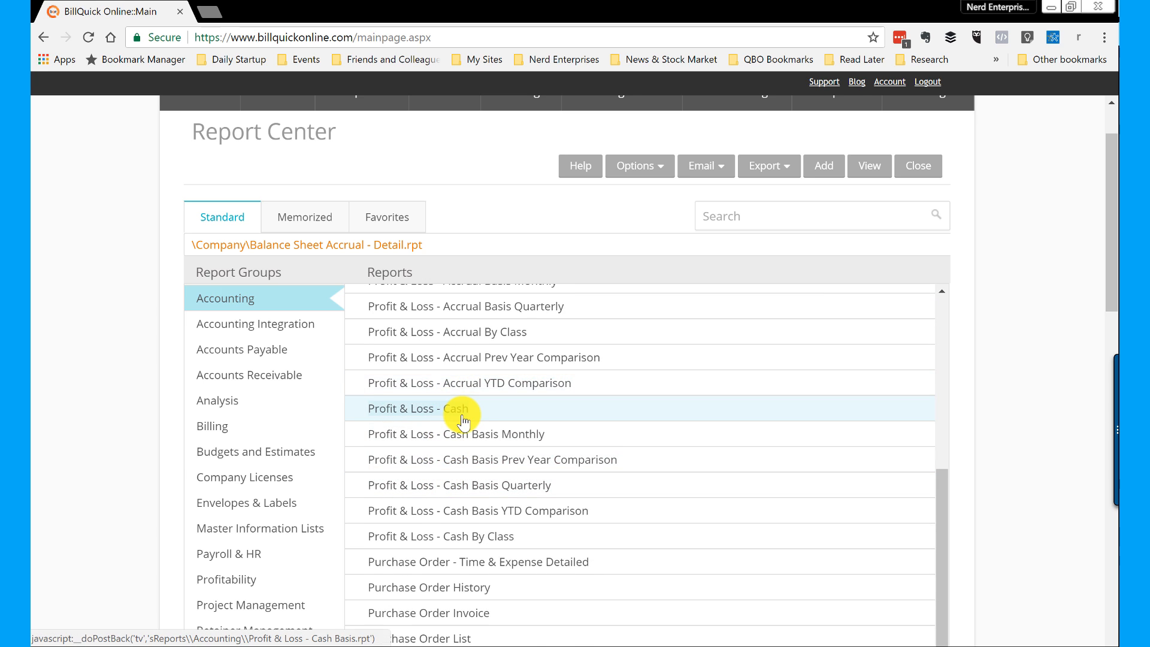
pyautogui.scroll(2, 463, 421)
pyautogui.click(437, 335)
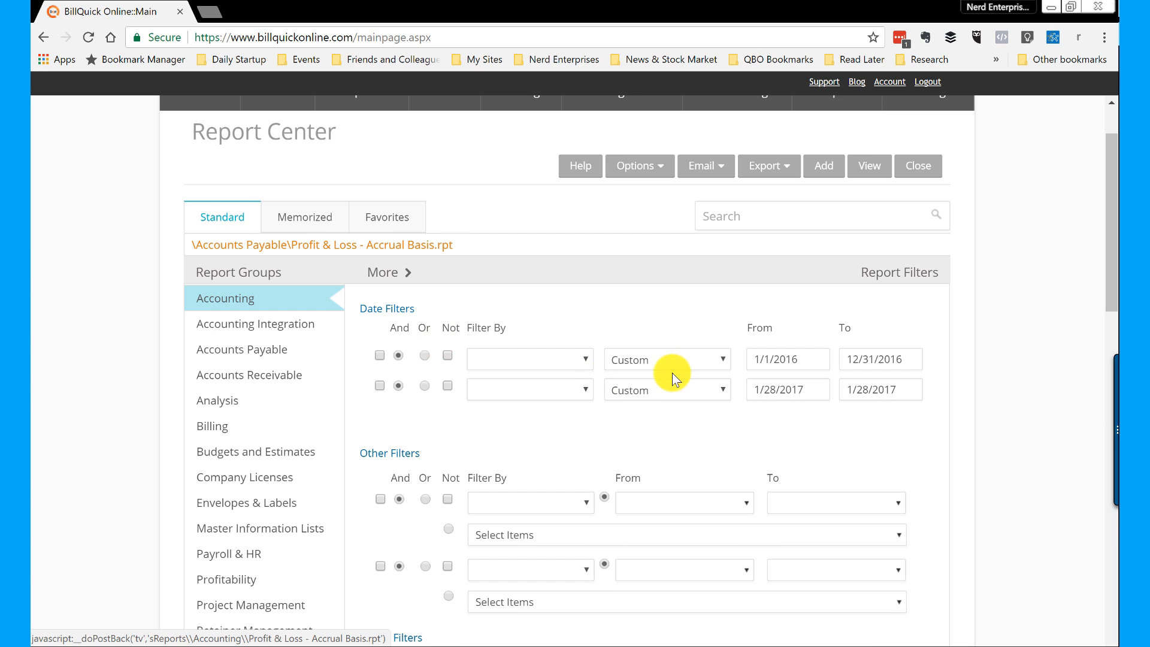
pyautogui.click(869, 162)
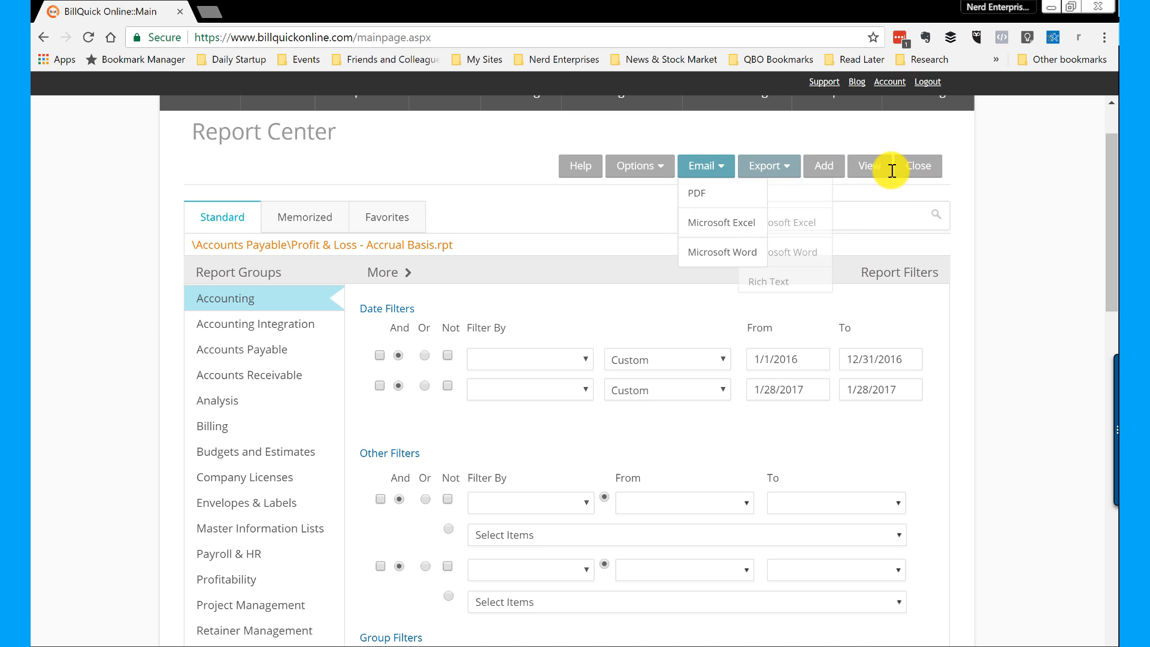
pyautogui.click(871, 168)
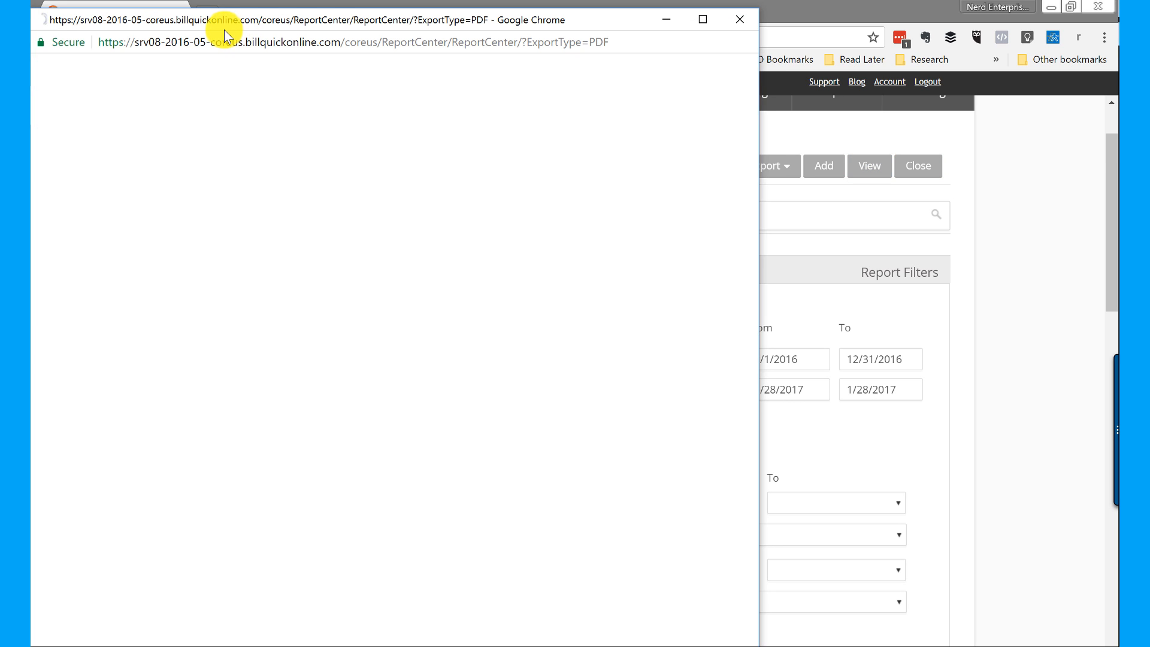
pyautogui.moveTo(226, 30); pyautogui.dragTo(1147, 30)
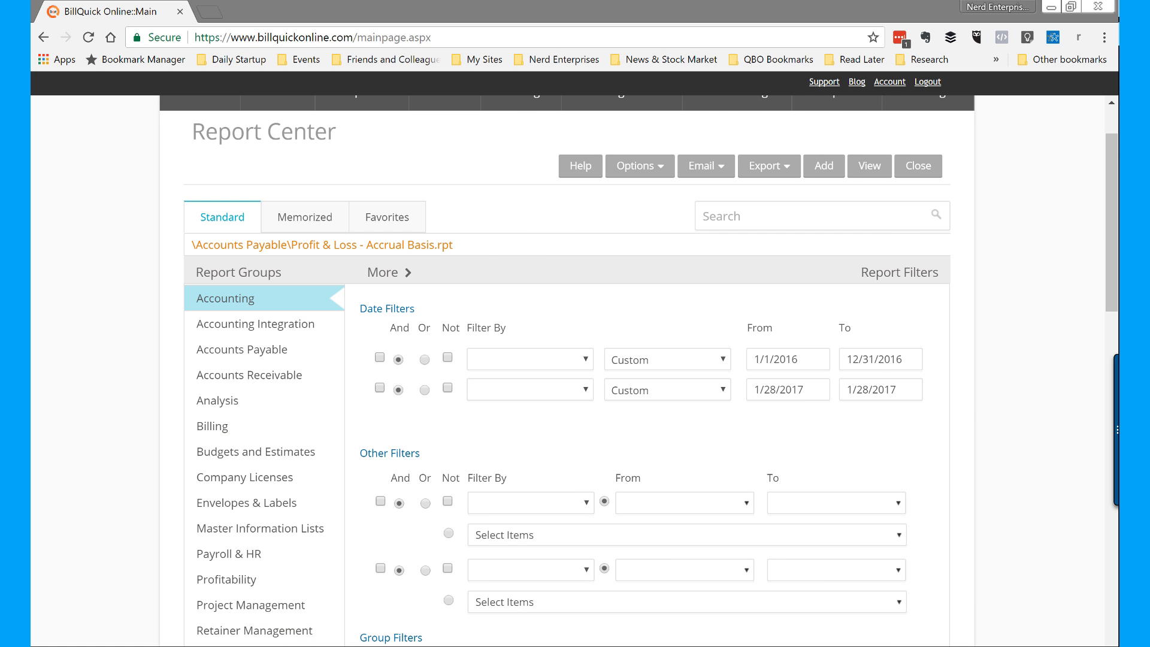
# View the Statement of Cash Flows report from the Accounting group and move its PDF window aside
pyautogui.click(228, 299)
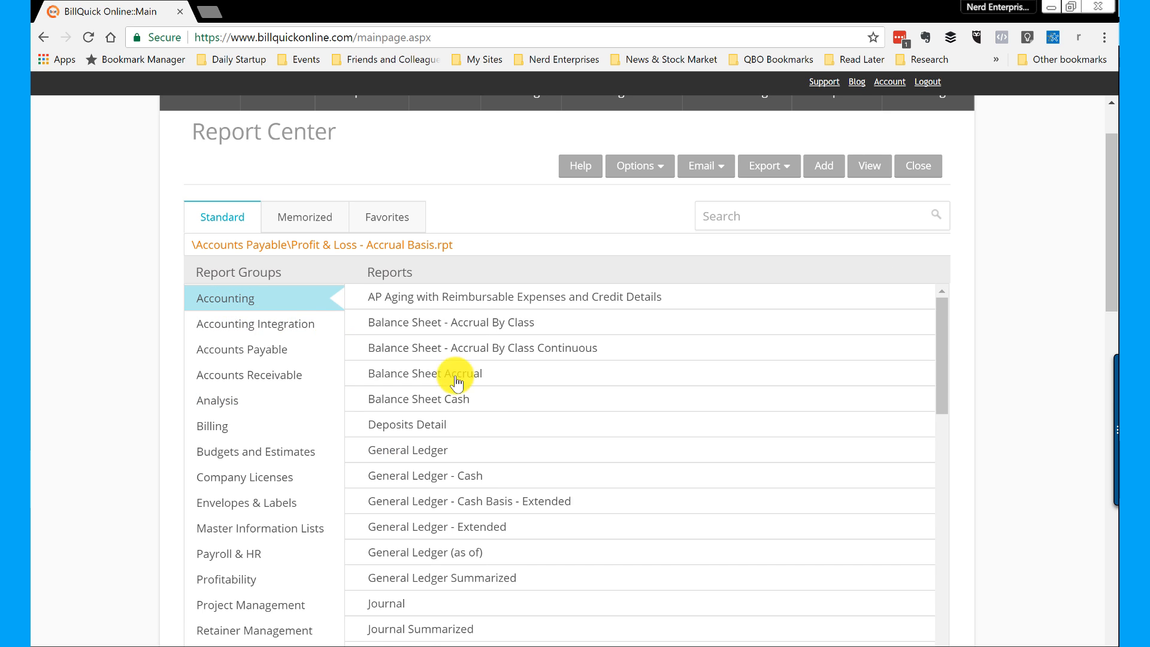
pyautogui.scroll(-1, 480, 395)
pyautogui.scroll(-7, 499, 412)
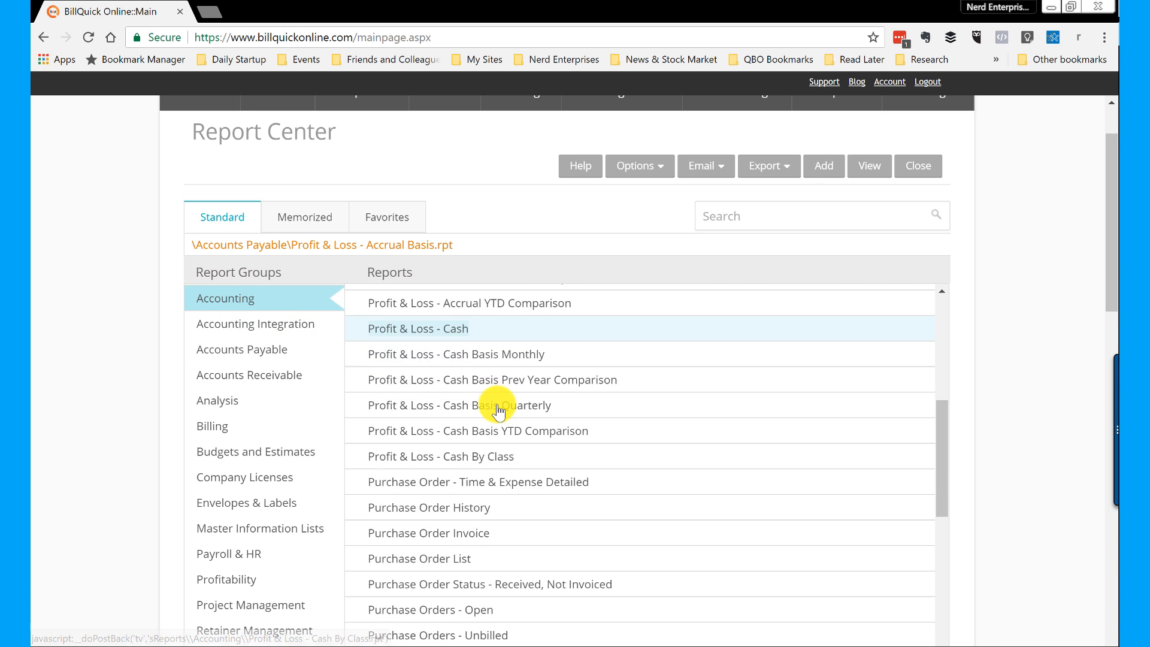
pyautogui.scroll(-10, 498, 417)
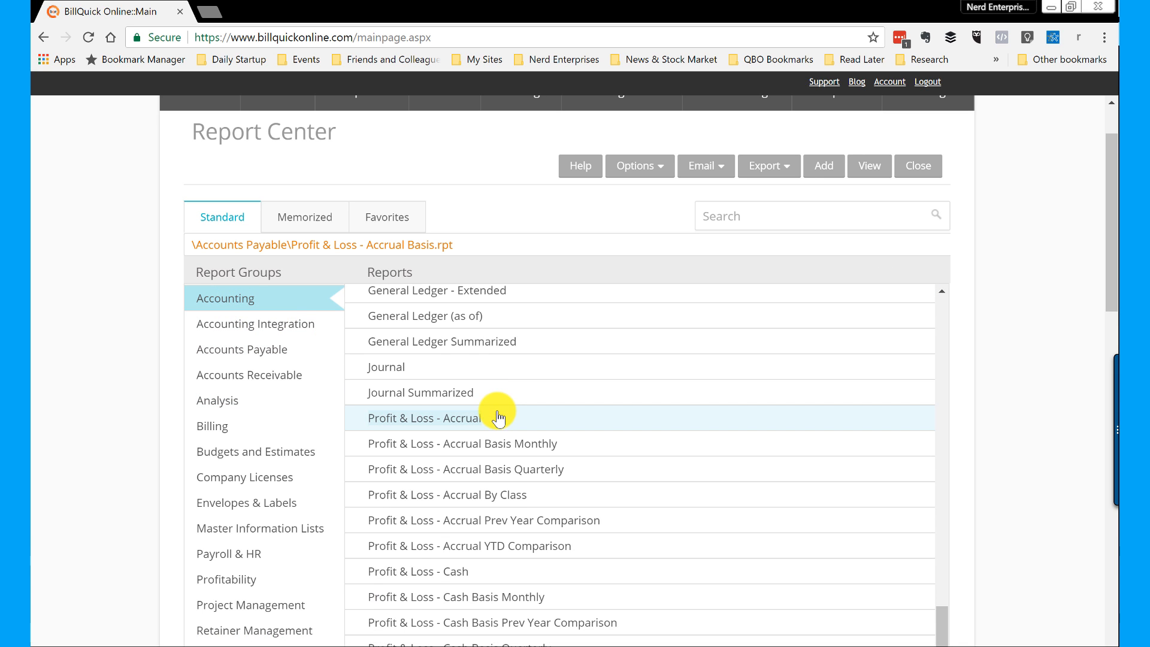
pyautogui.scroll(2, 499, 418)
pyautogui.scroll(-10, 499, 418)
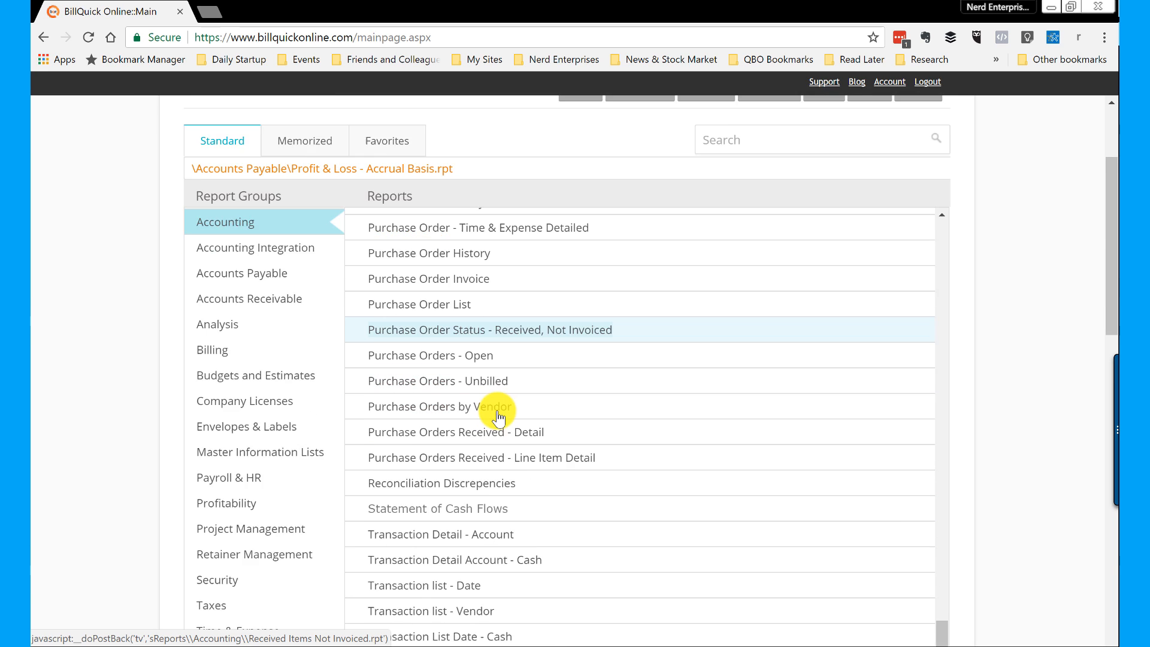
pyautogui.click(449, 346)
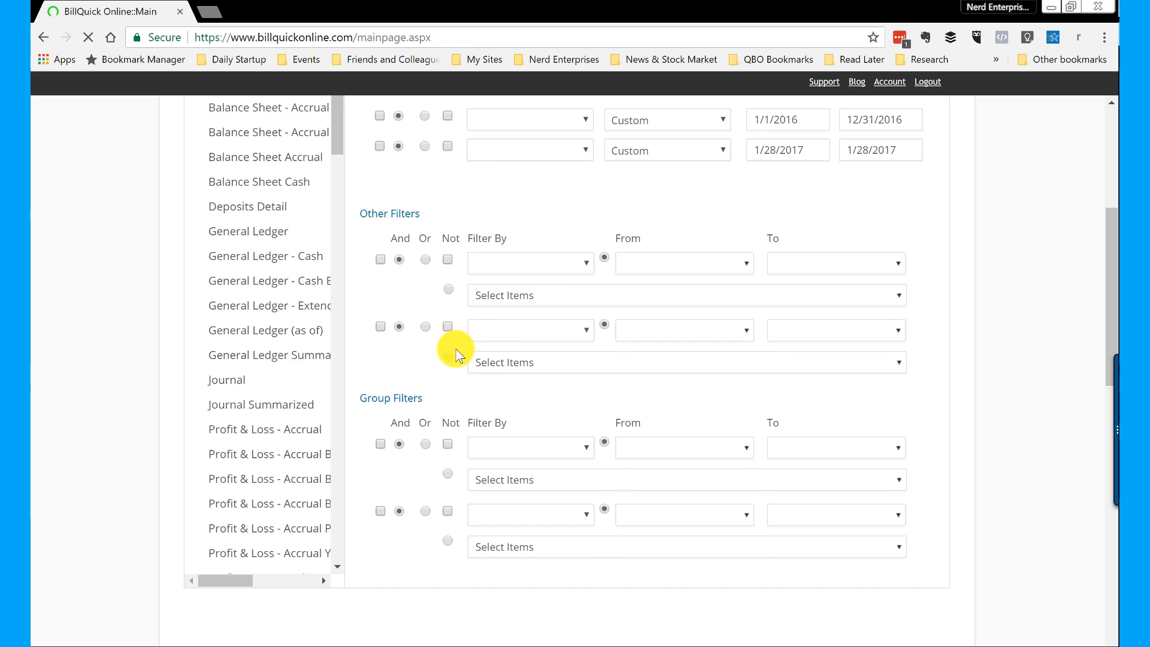
pyautogui.scroll(5, 570, 303)
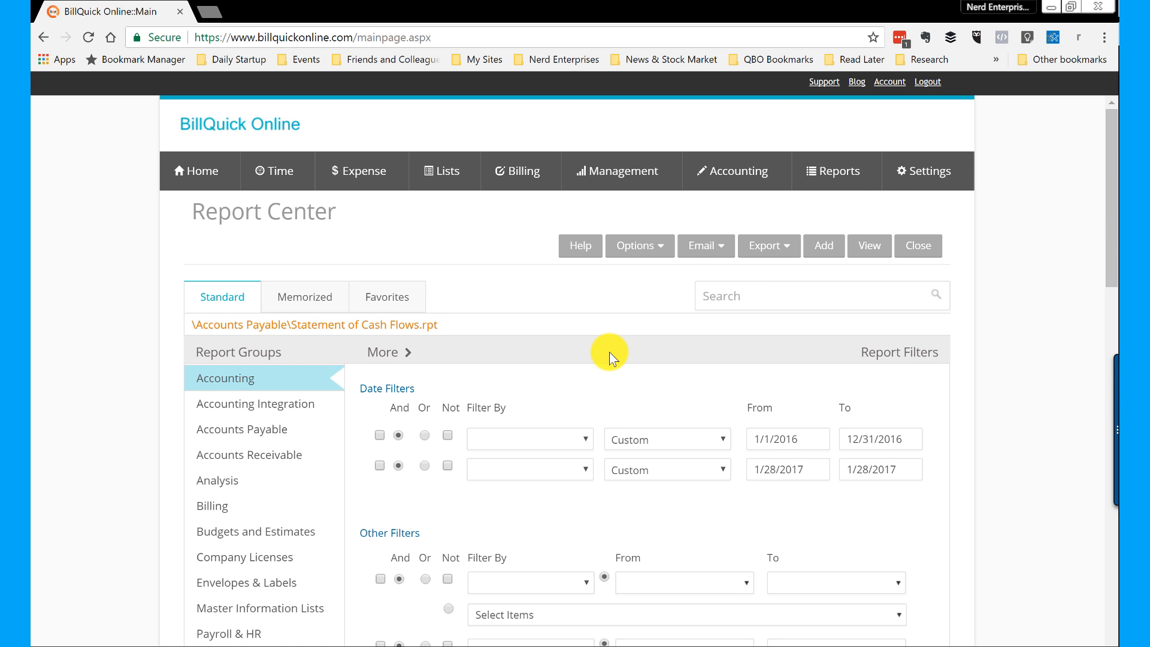
pyautogui.click(870, 247)
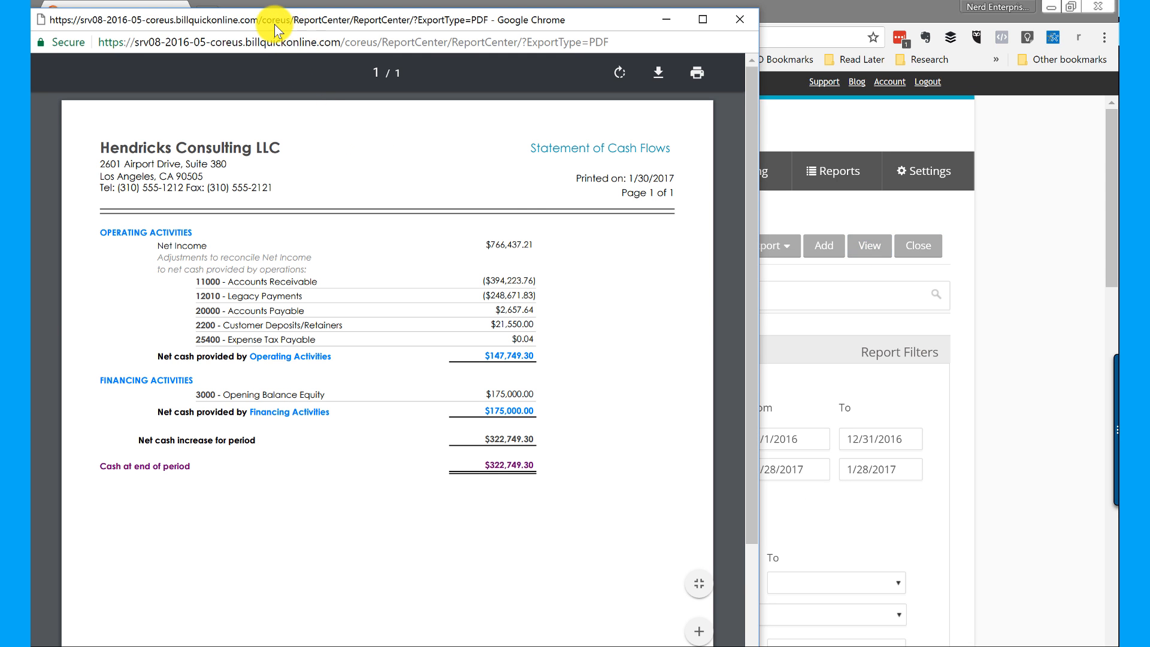
pyautogui.moveTo(277, 23); pyautogui.dragTo(1147, 90)
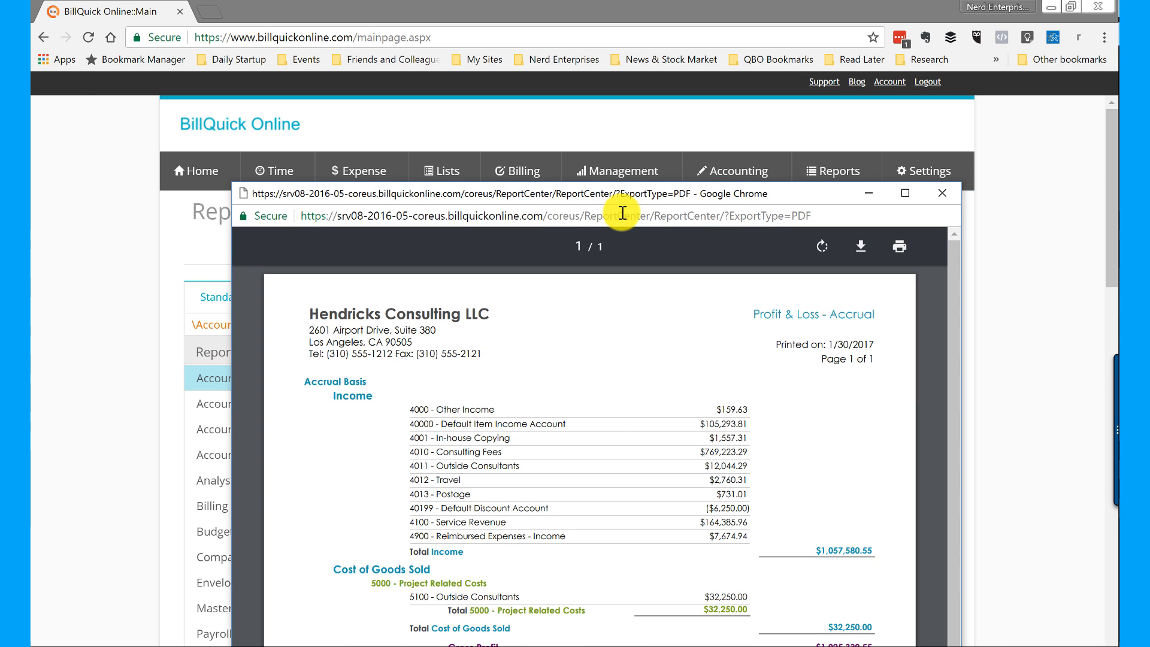
# Maximize the Profit & Loss - Accrual report window and review the report down to Net Income
pyautogui.moveTo(624, 198); pyautogui.dragTo(431, 3)
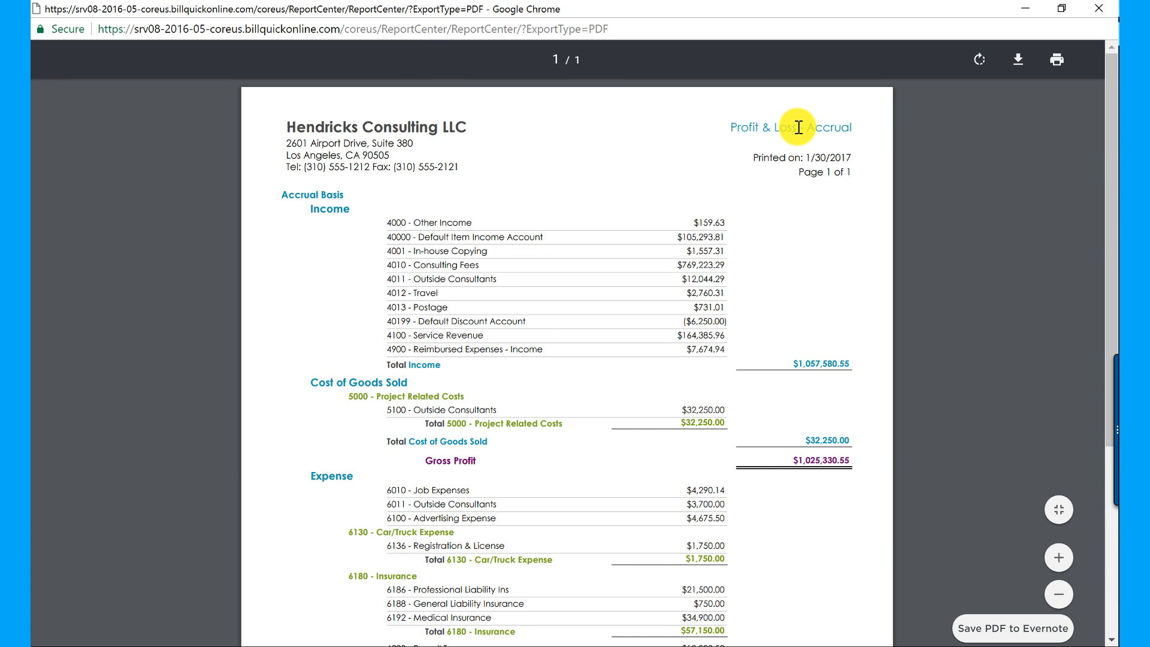
pyautogui.scroll(-5, 779, 384)
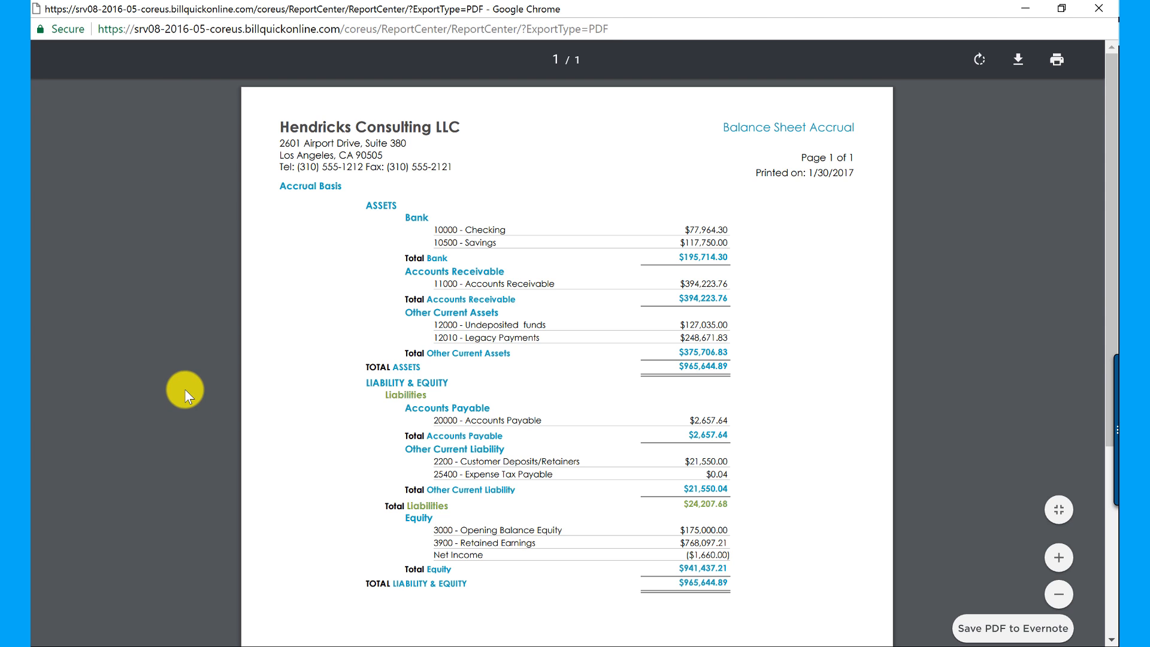
# Review the Balance Sheet Accrual report down to its equity section, restore its window size, and highlight the Net Income amount
pyautogui.scroll(-2, 734, 457)
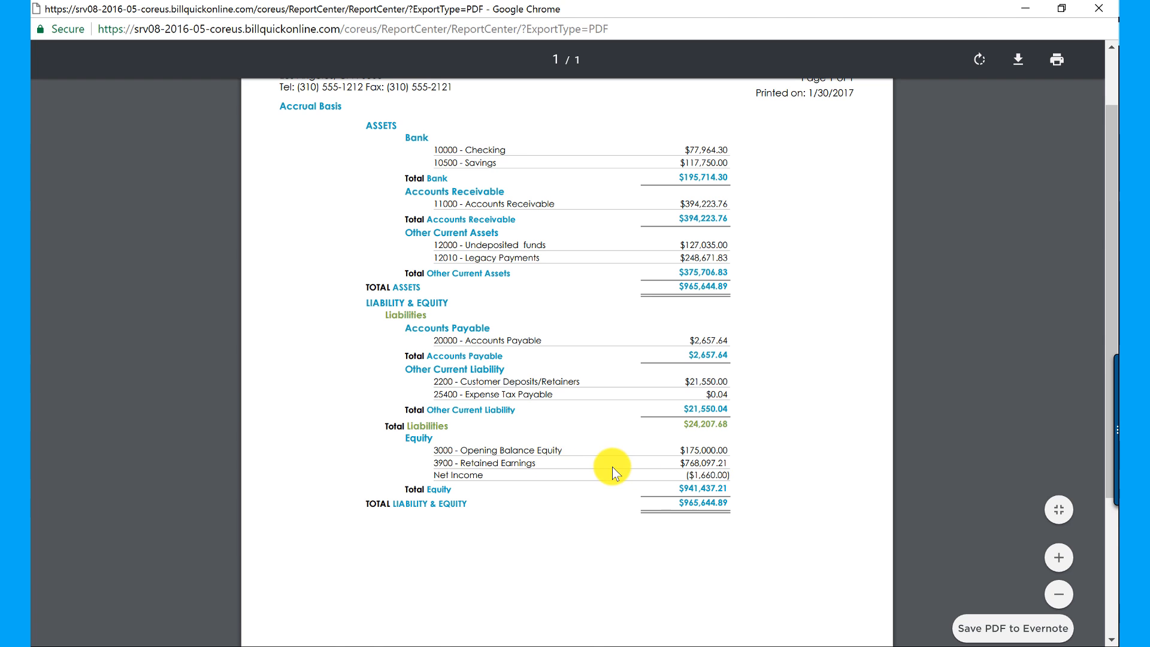
pyautogui.press('super+Down')
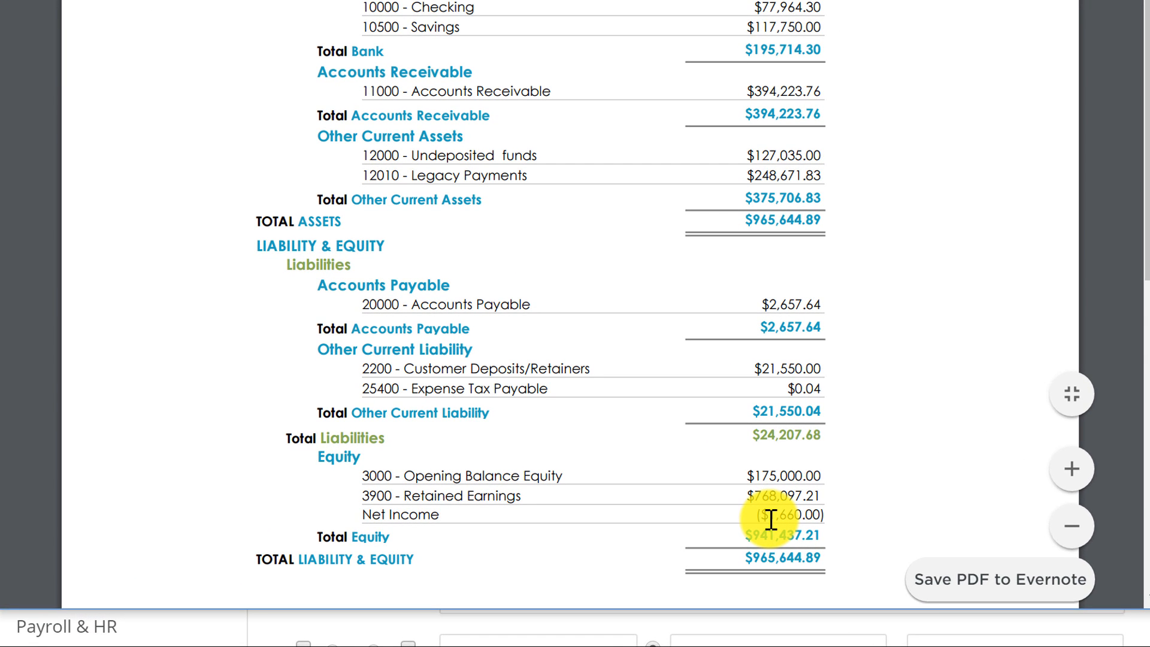
pyautogui.moveTo(763, 516); pyautogui.dragTo(807, 512)
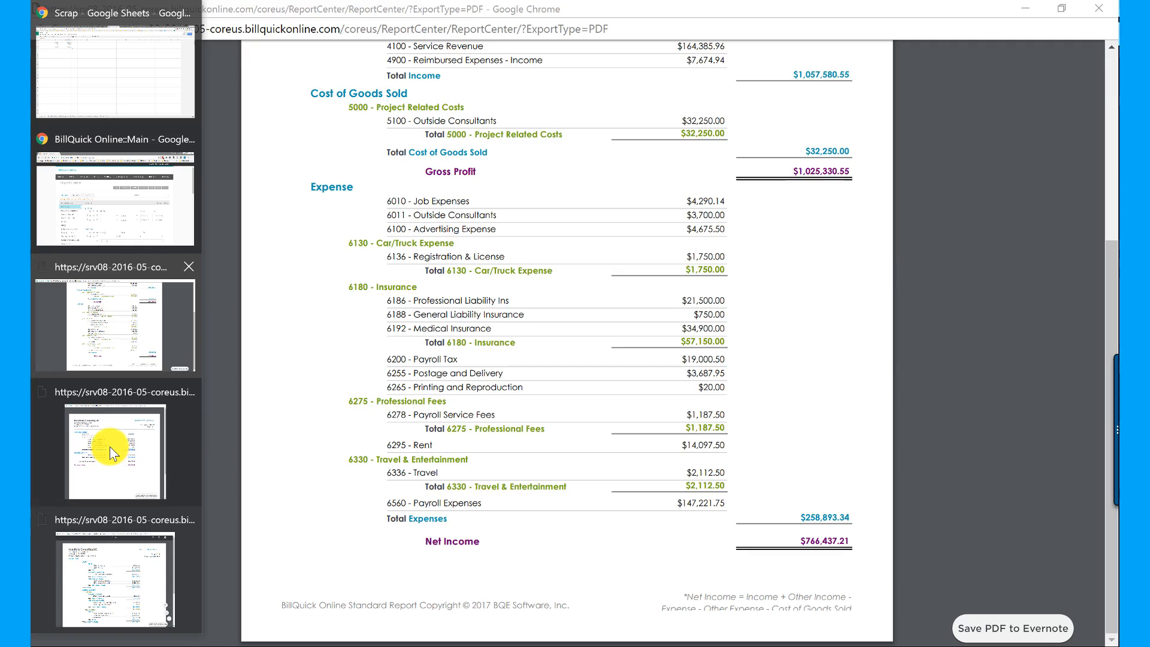
# Switch to the Profit & Loss - Accrual report and highlight its Net Income amount for comparison
pyautogui.click(110, 447)
pyautogui.moveTo(801, 541); pyautogui.dragTo(830, 541)
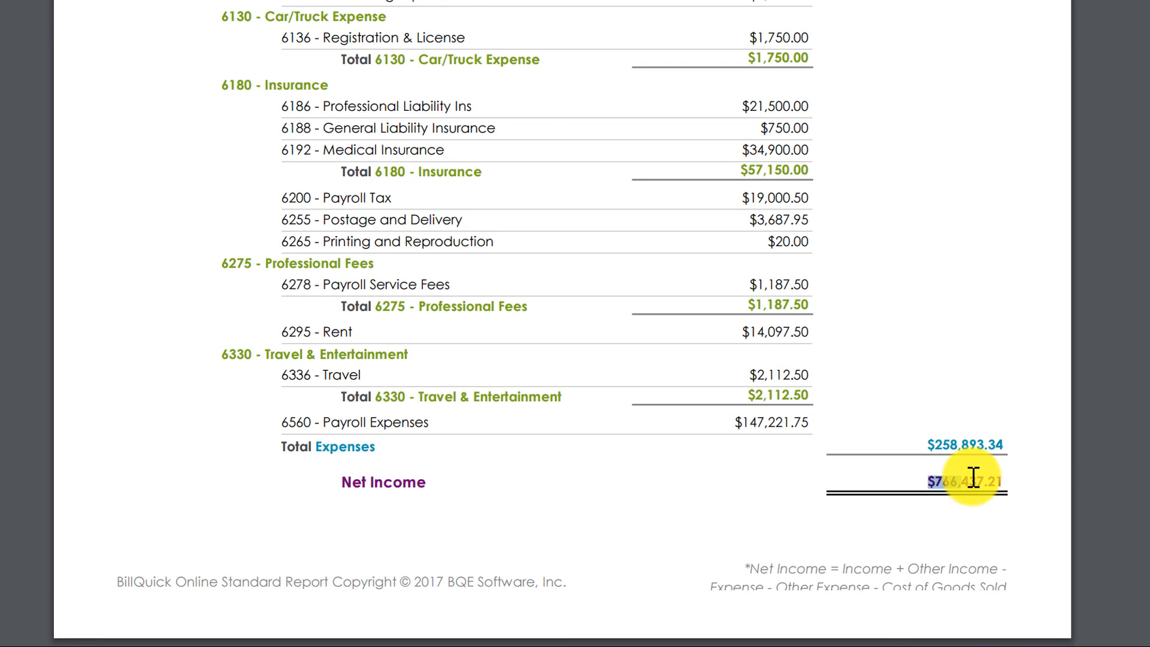
pyautogui.click(974, 478)
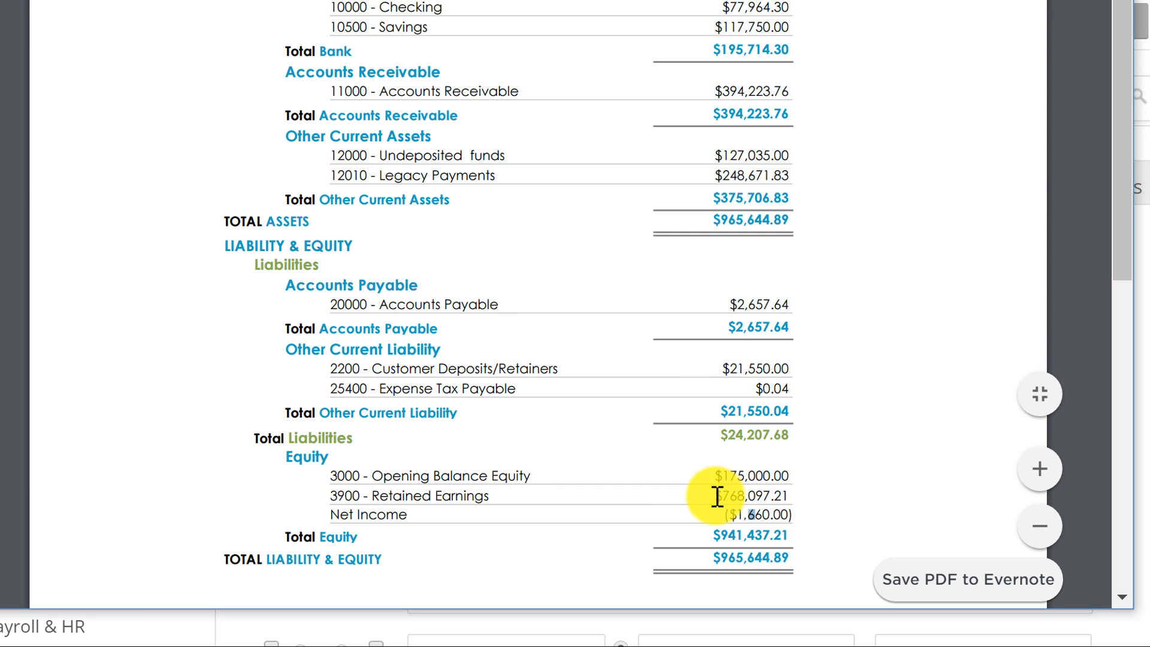
# On the Balance Sheet Accrual report, highlight the Retained Earnings, Net Income and Total Bank amounts in turn
pyautogui.moveTo(714, 496); pyautogui.dragTo(745, 496)
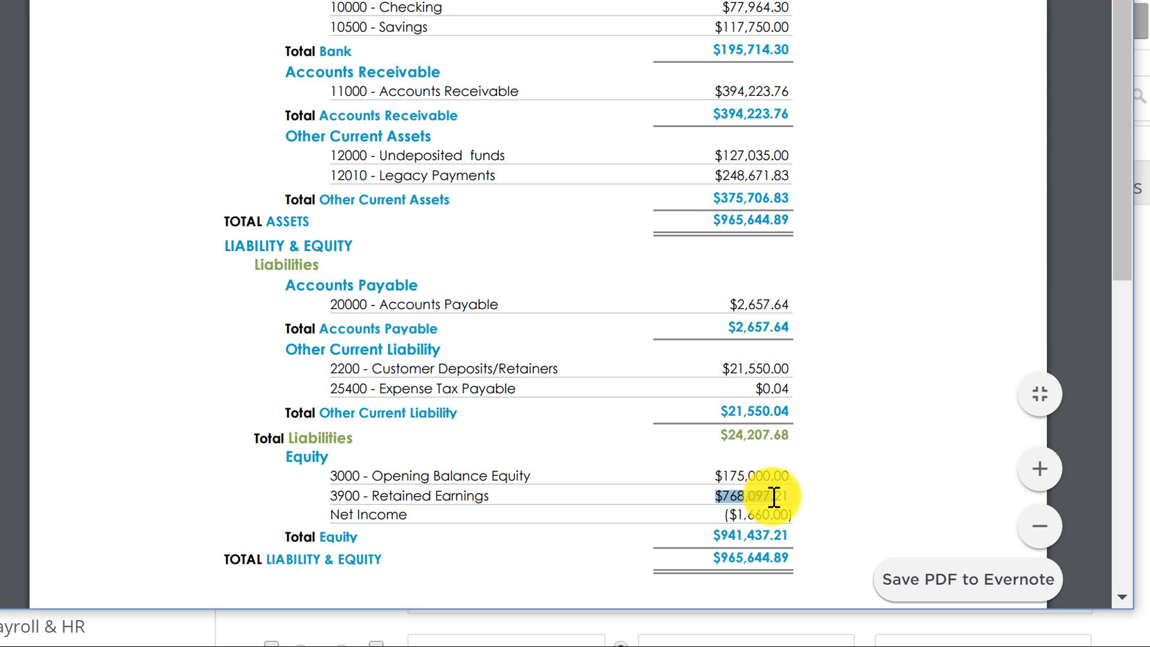
pyautogui.moveTo(725, 514); pyautogui.dragTo(795, 514)
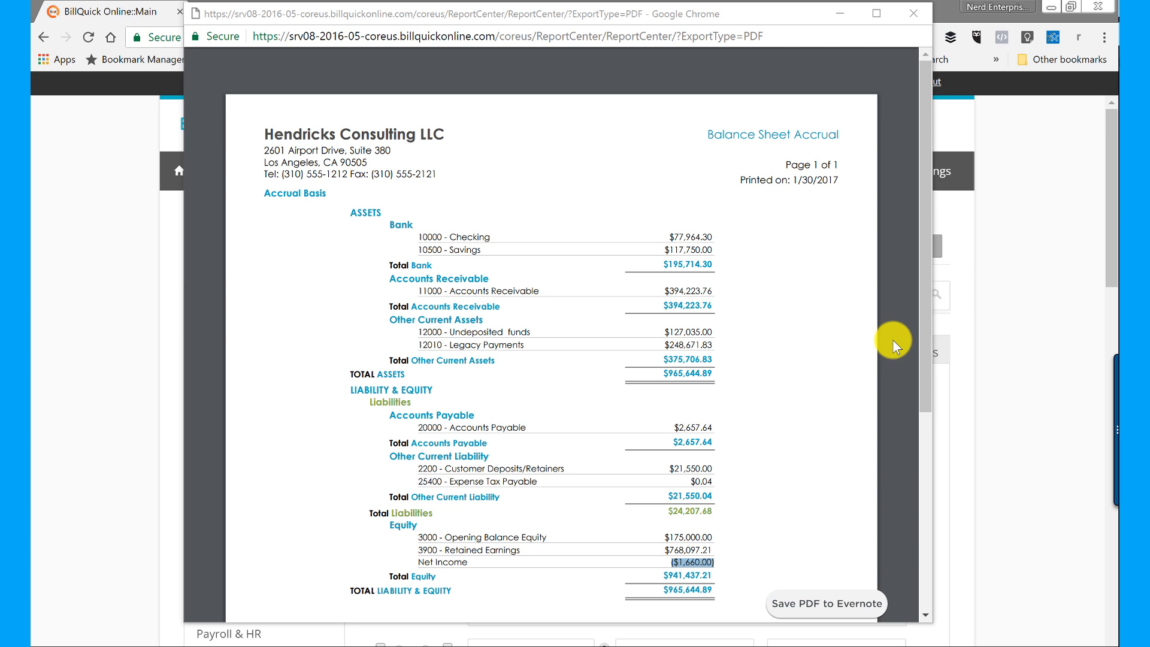
pyautogui.click(243, 85)
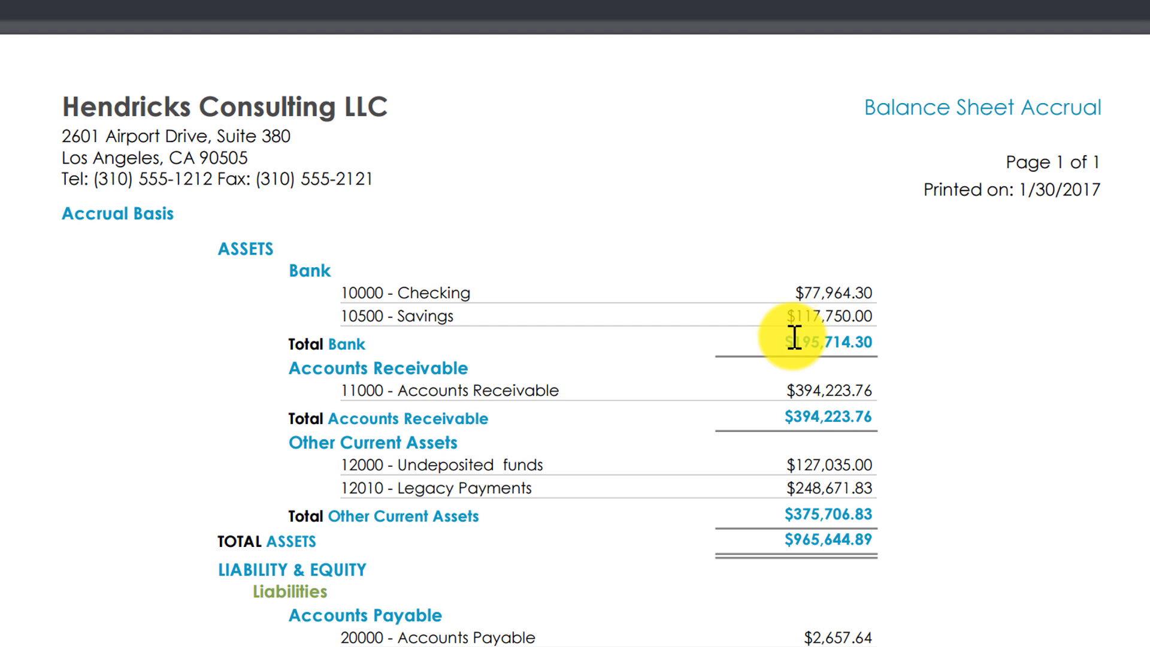
pyautogui.moveTo(795, 337); pyautogui.dragTo(882, 336)
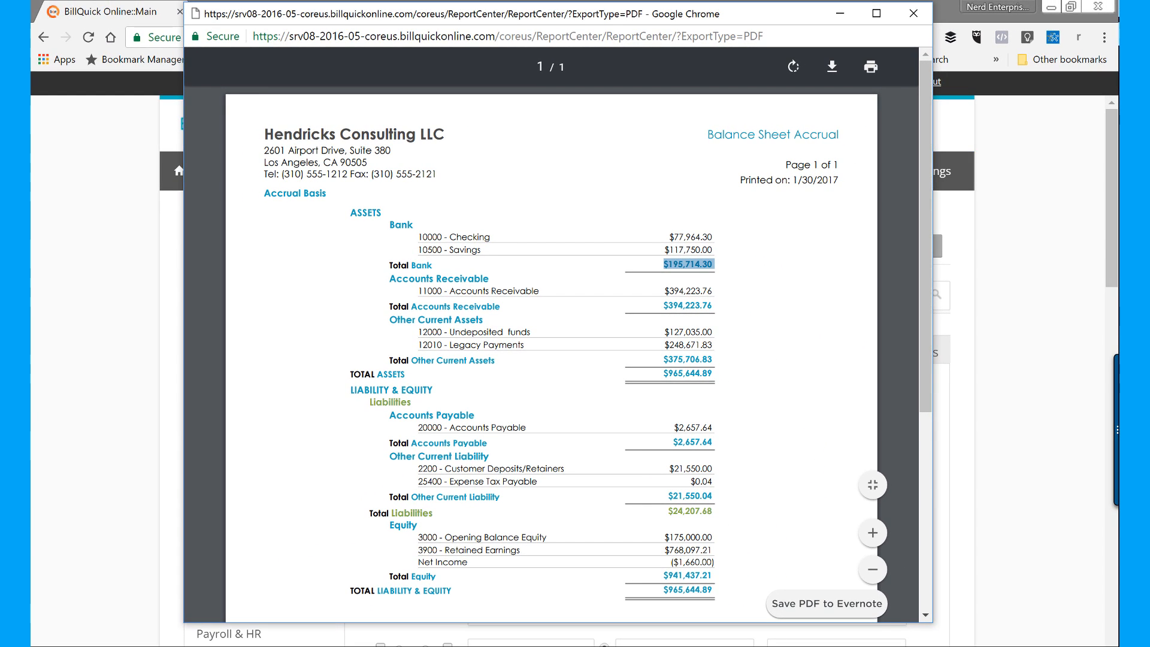
# Bring the Statement of Cash Flows window beside the balance sheet and highlight its Cash at end of period amount
pyautogui.moveTo(108, 139)
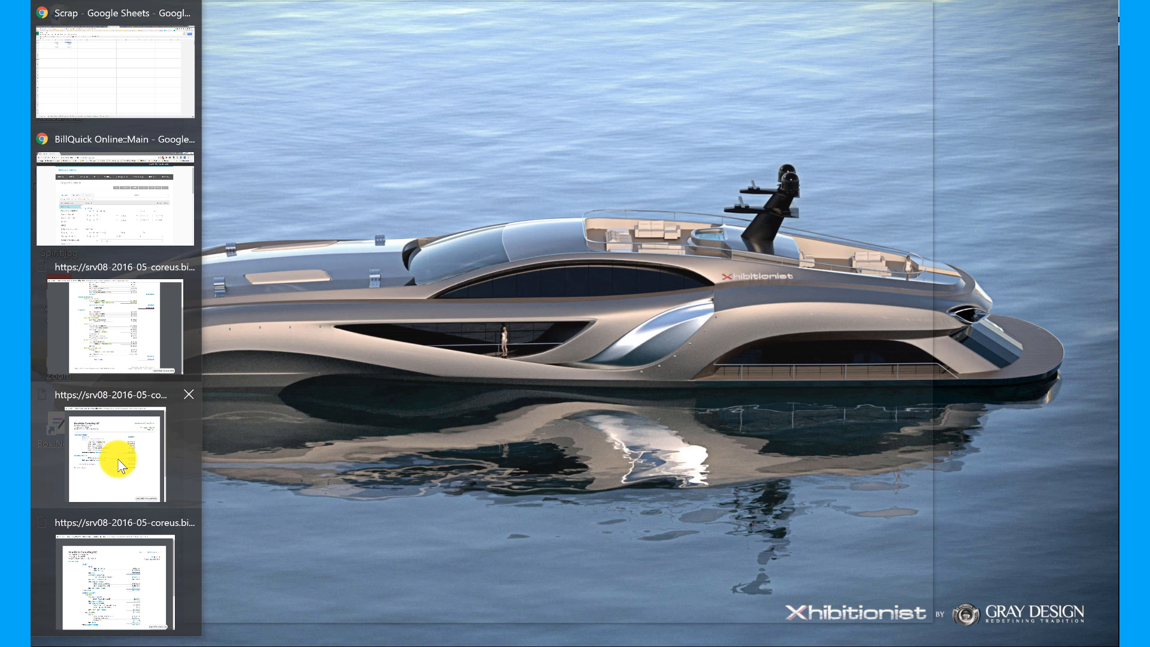
pyautogui.click(122, 465)
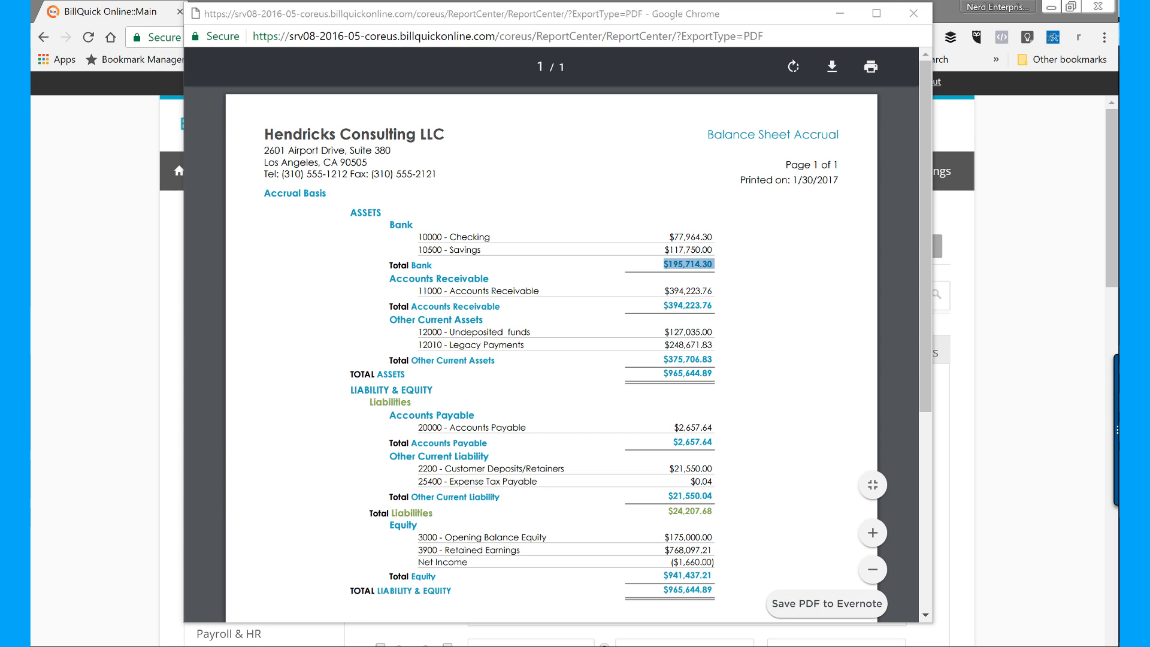
pyautogui.moveTo(1117, 86); pyautogui.dragTo(414, 48)
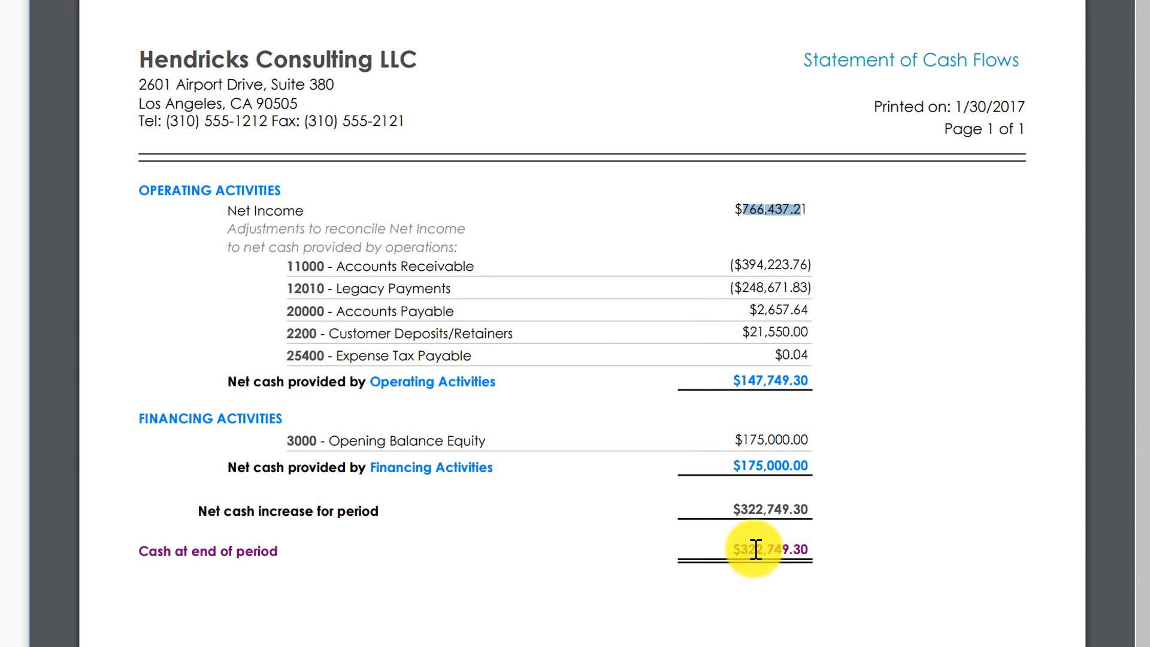
pyautogui.moveTo(674, 528); pyautogui.dragTo(740, 528)
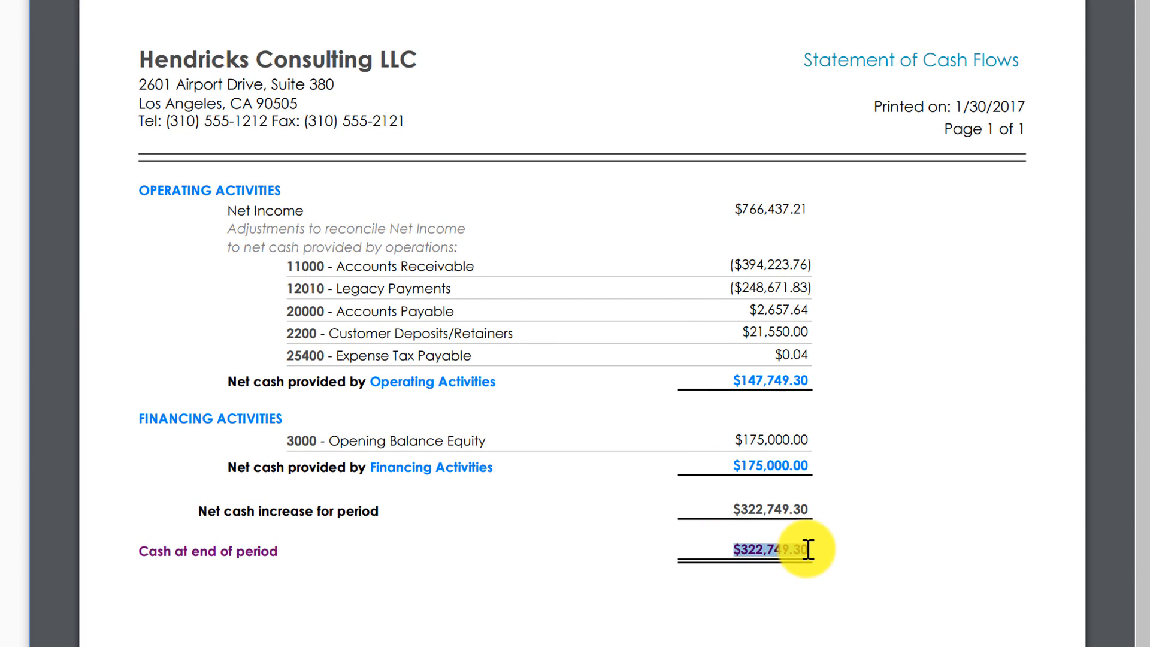
pyautogui.click(790, 562)
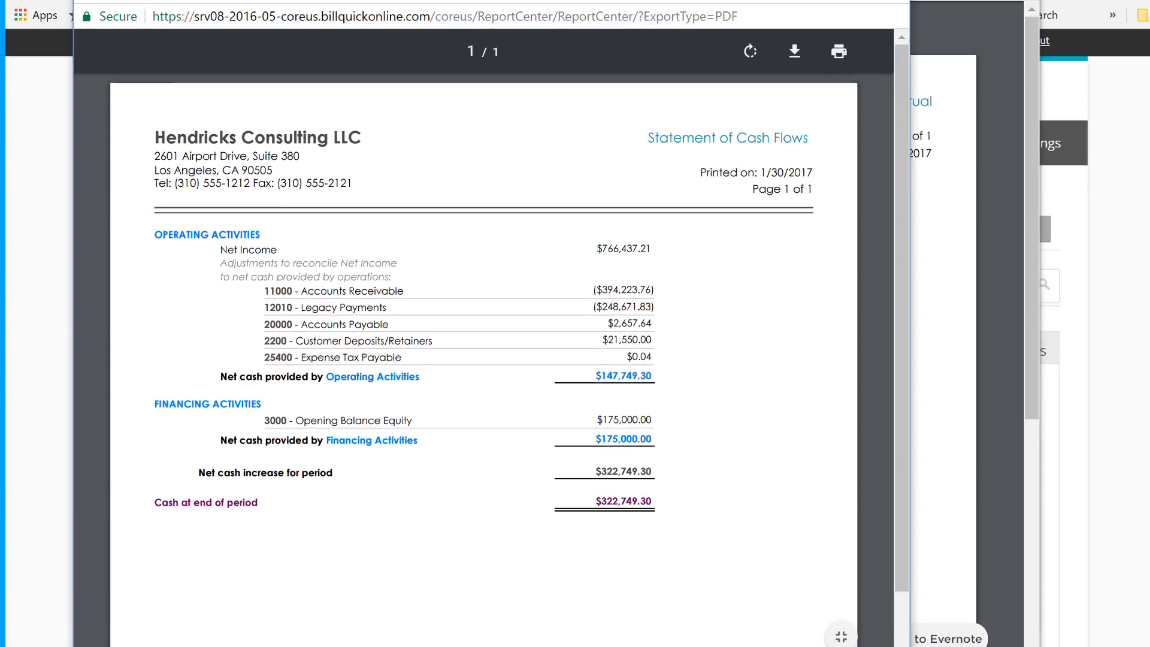
# Bring the Balance Sheet Accrual report to the front and highlight its Undeposited funds and Total Bank amounts
pyautogui.click(667, 10)
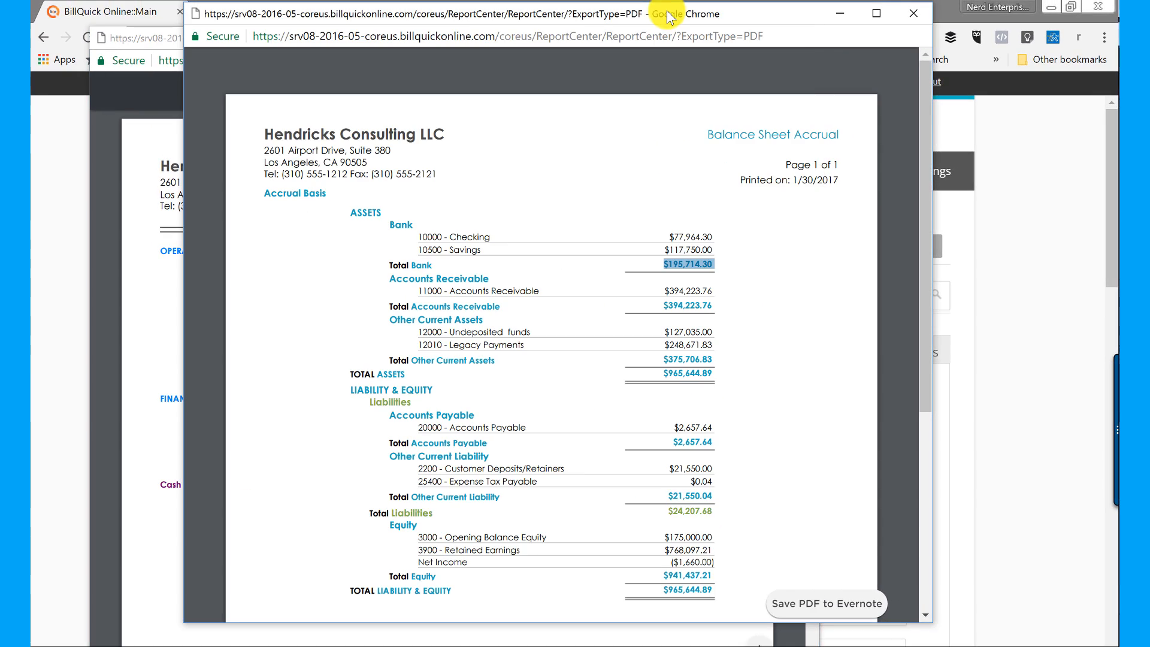
pyautogui.doubleClick(667, 10)
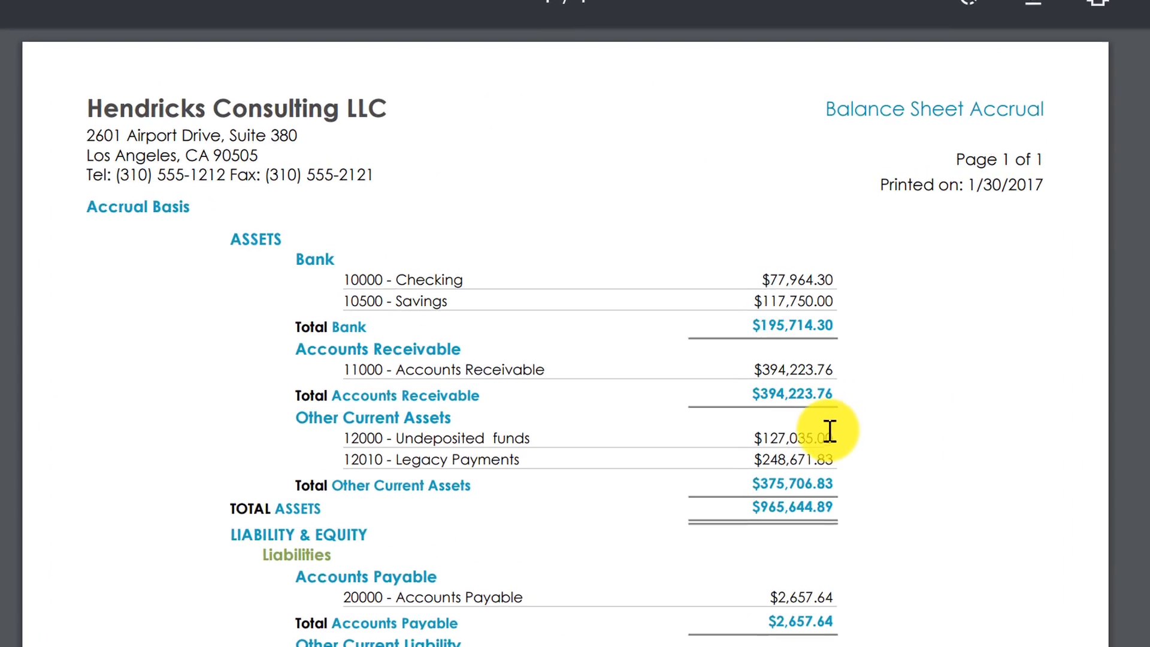
pyautogui.moveTo(767, 438); pyautogui.dragTo(854, 446)
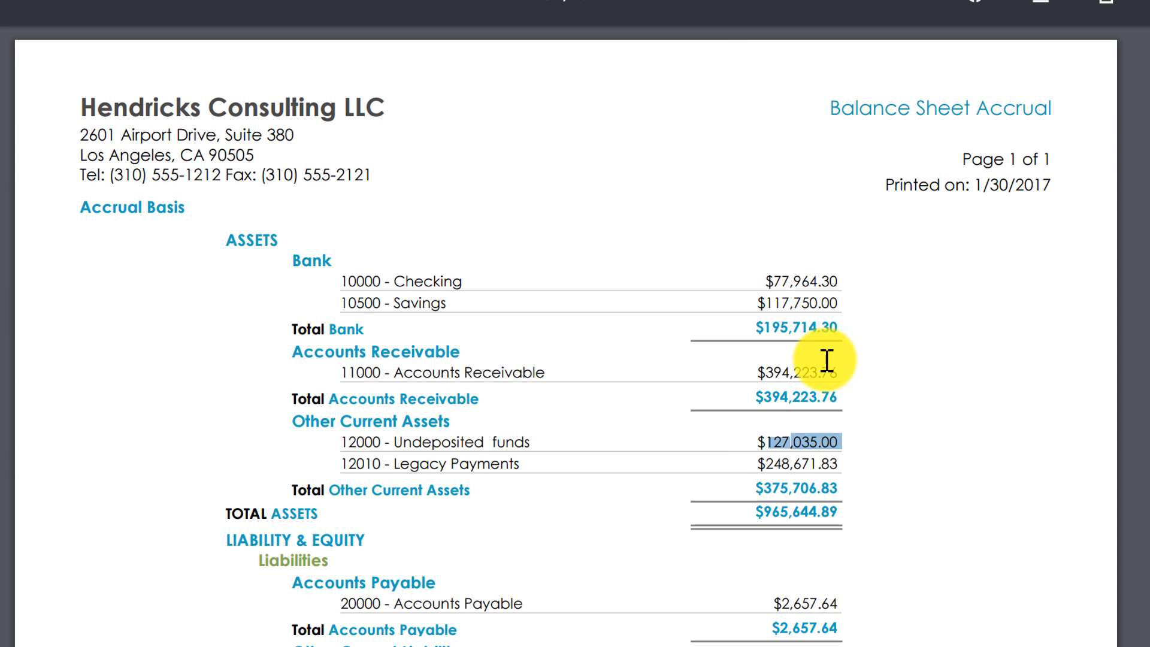
pyautogui.moveTo(846, 329); pyautogui.dragTo(752, 328)
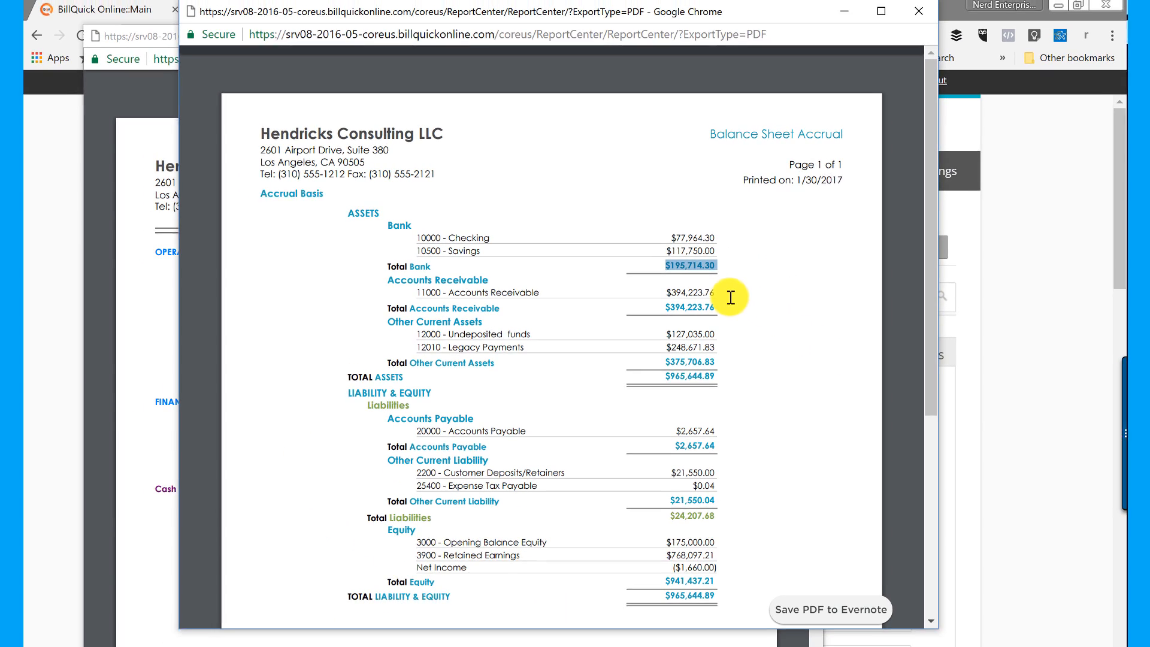
# Move the balance sheet aside and highlight the Net Income and Cash at end of period amounts on the Statement of Cash Flows
pyautogui.moveTo(531, 16); pyautogui.dragTo(31, 120)
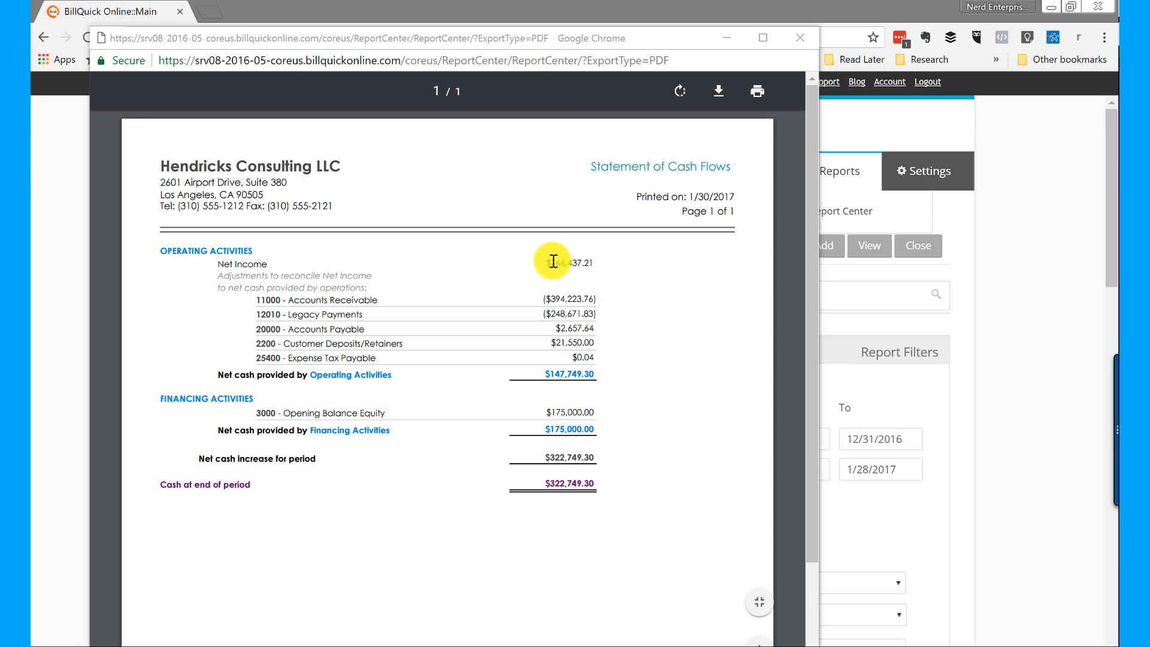
pyautogui.moveTo(552, 262); pyautogui.dragTo(588, 262)
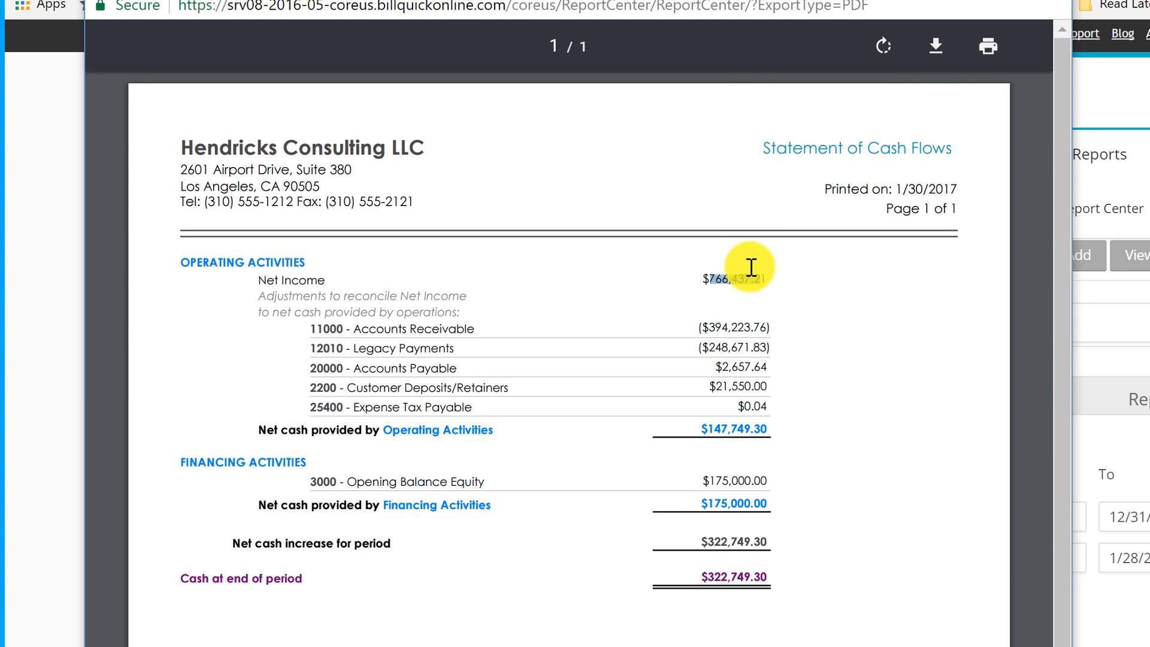
pyautogui.moveTo(752, 268); pyautogui.dragTo(760, 267)
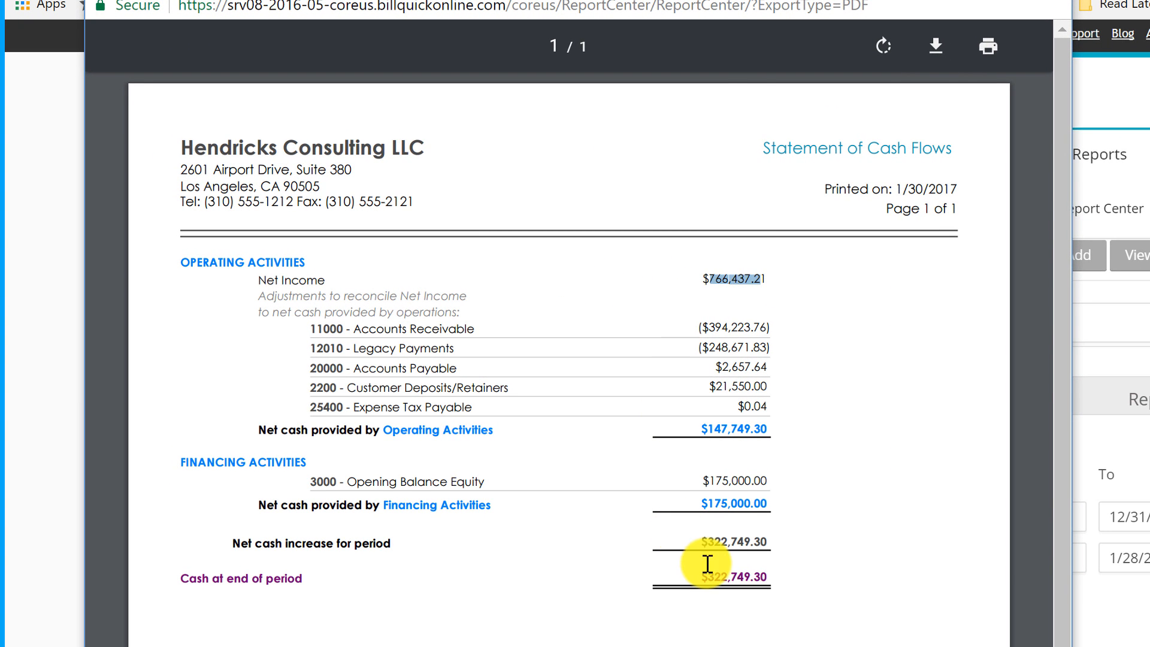
pyautogui.moveTo(709, 576); pyautogui.dragTo(737, 578)
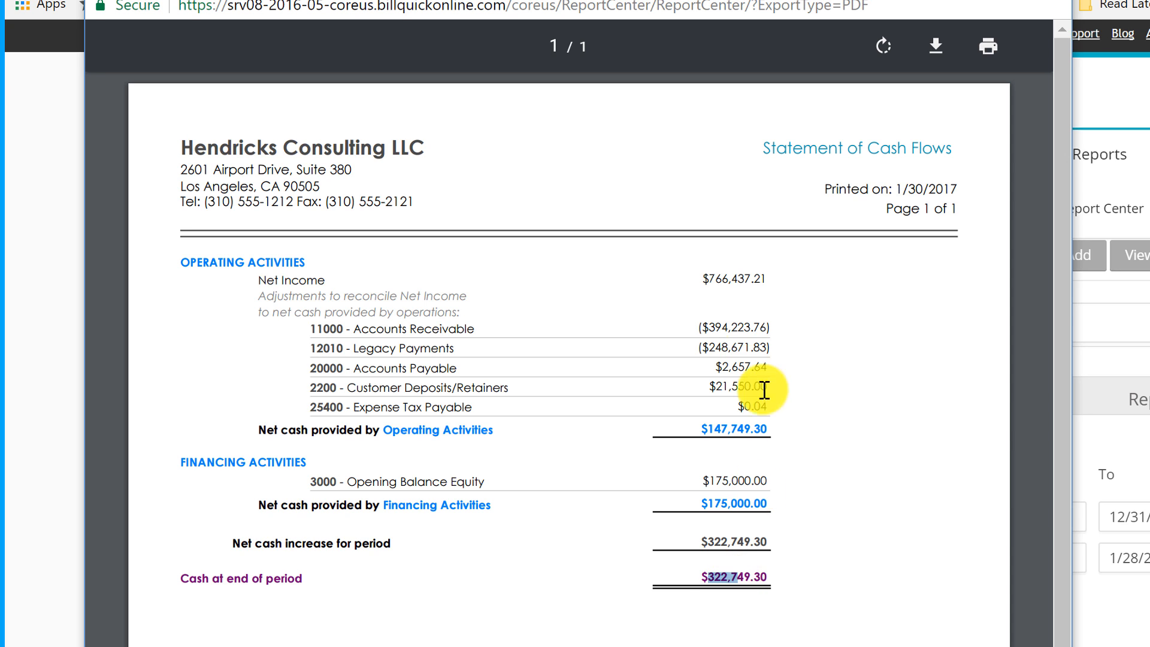
# Highlight the operating adjustments on the Statement of Cash Flows, from Accounts Receivable and Legacy Payments to Accounts Payable and Customer Deposits/Retainers
pyautogui.moveTo(704, 330); pyautogui.dragTo(755, 327)
pyautogui.click(749, 333)
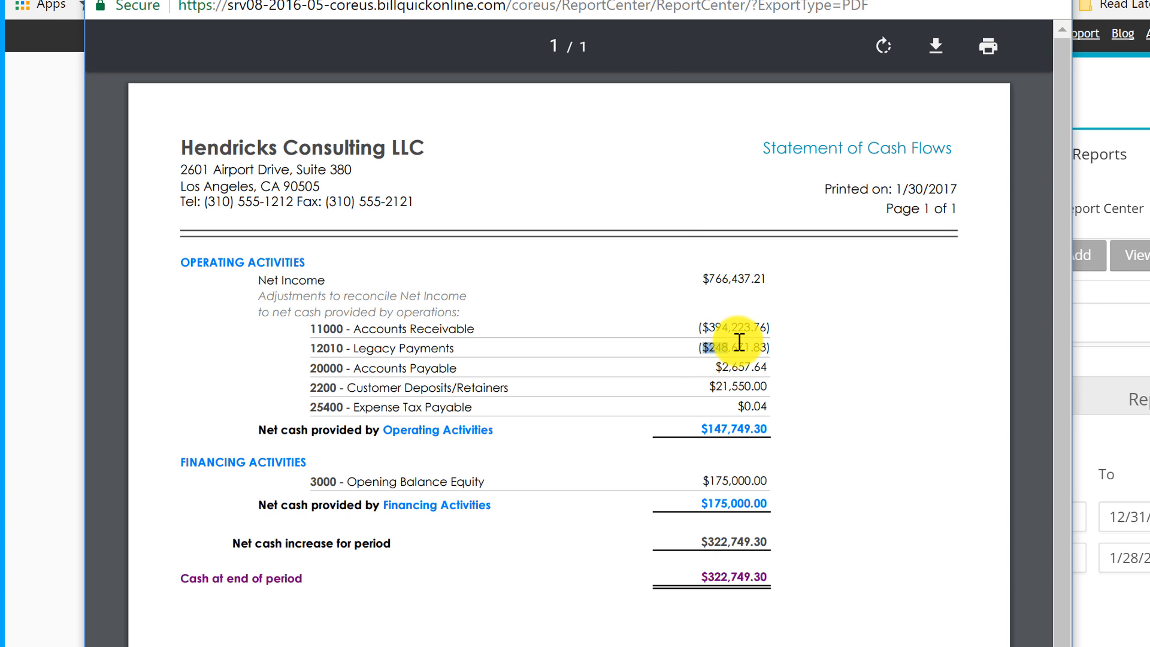
pyautogui.moveTo(717, 368); pyautogui.dragTo(752, 367)
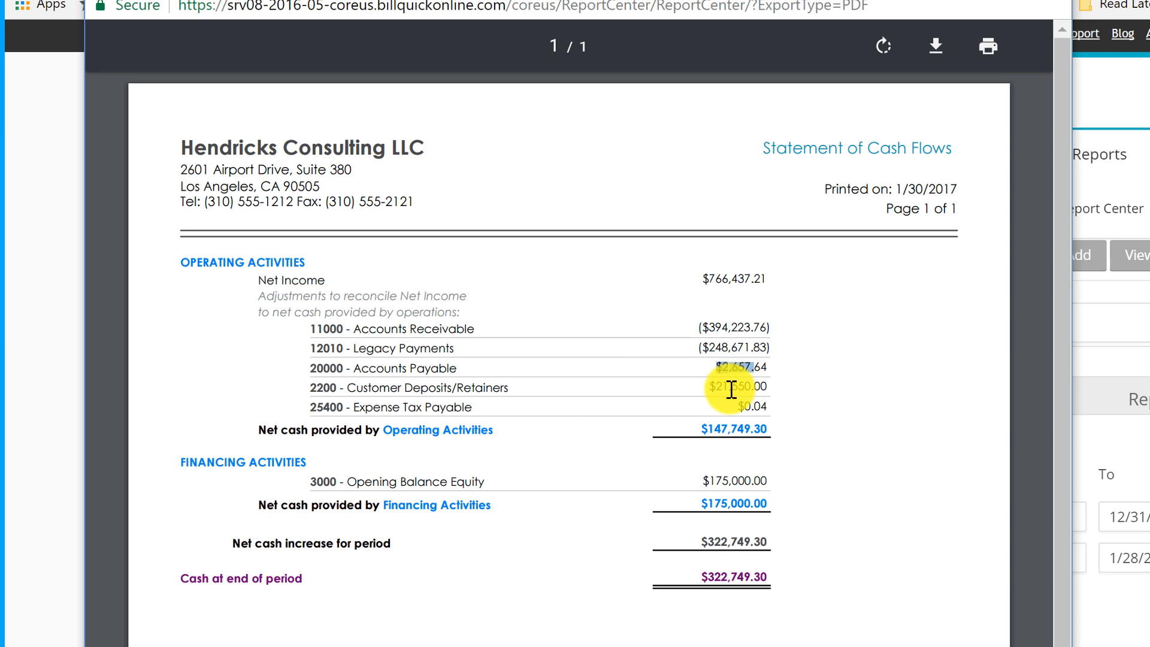
pyautogui.click(743, 391)
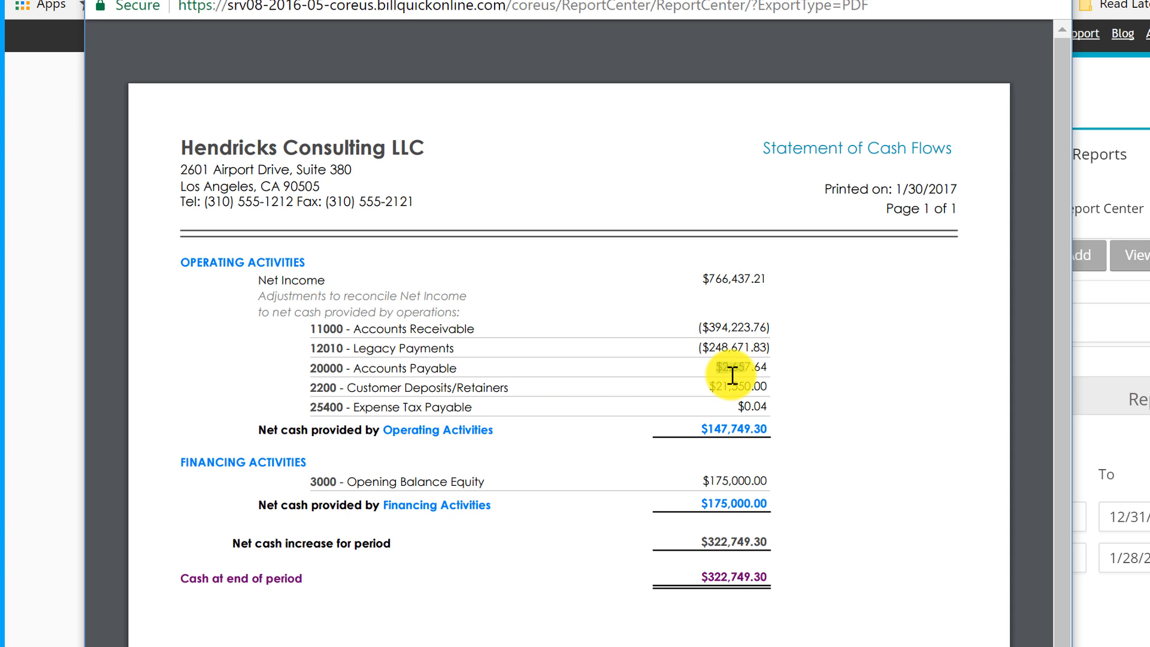
# Compare the Net Income amount with the Accounts Receivable adjustment under Operating Activities by highlighting each in turn
pyautogui.moveTo(704, 279); pyautogui.dragTo(777, 280)
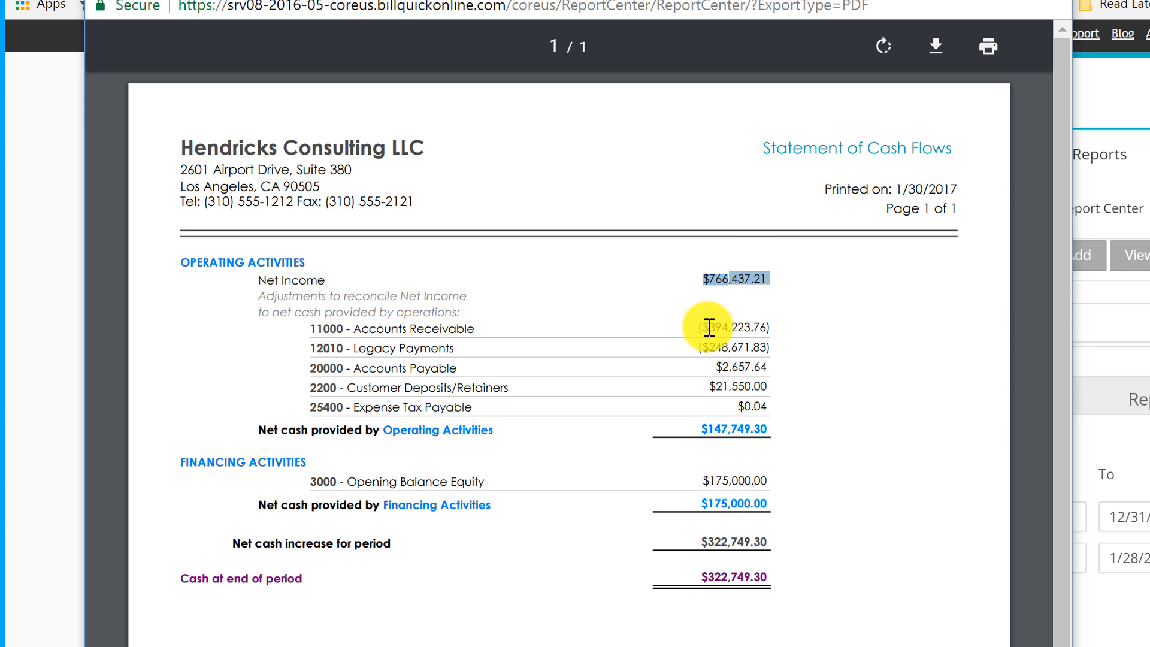
pyautogui.moveTo(702, 328); pyautogui.dragTo(757, 328)
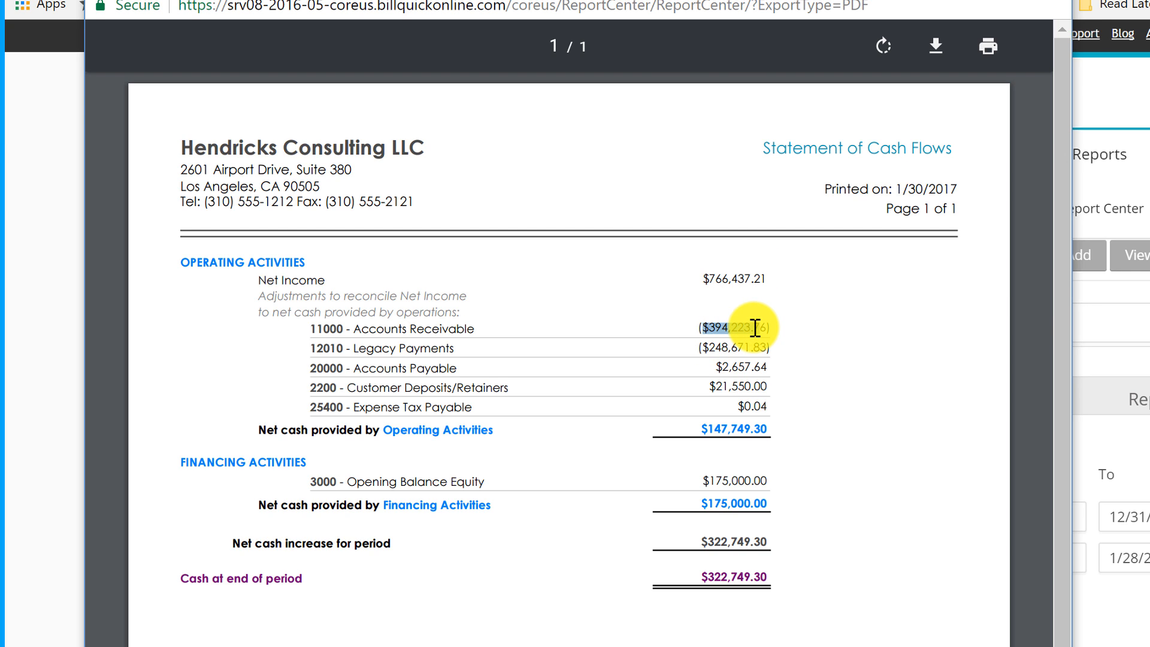
pyautogui.click(740, 276)
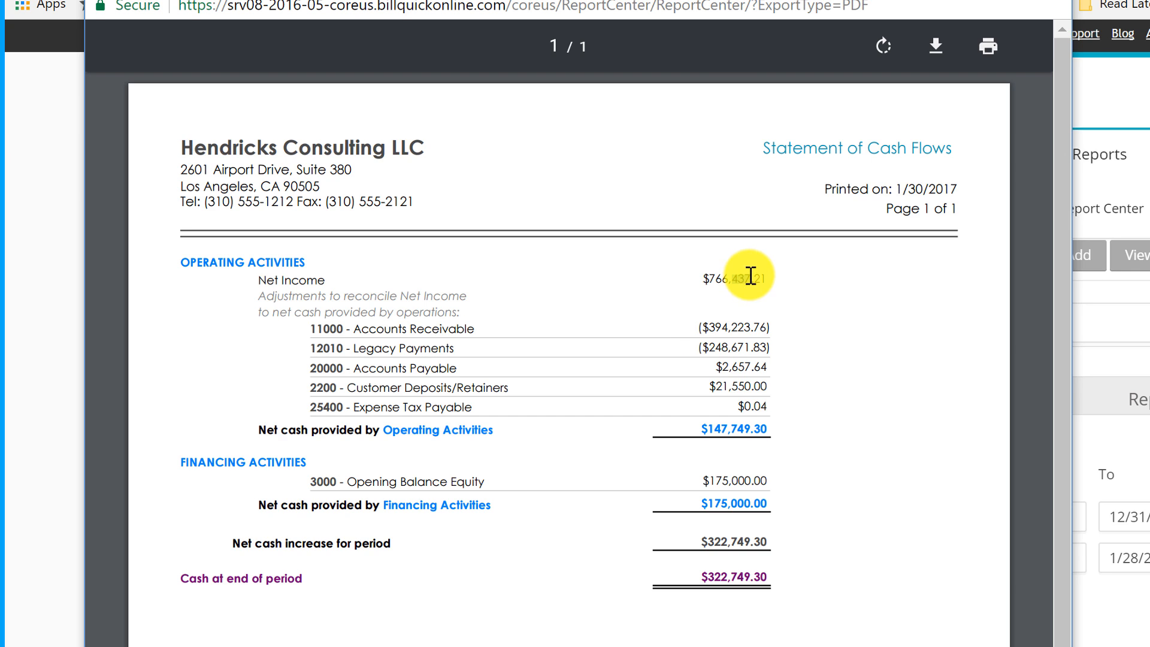
pyautogui.moveTo(704, 328); pyautogui.dragTo(760, 324)
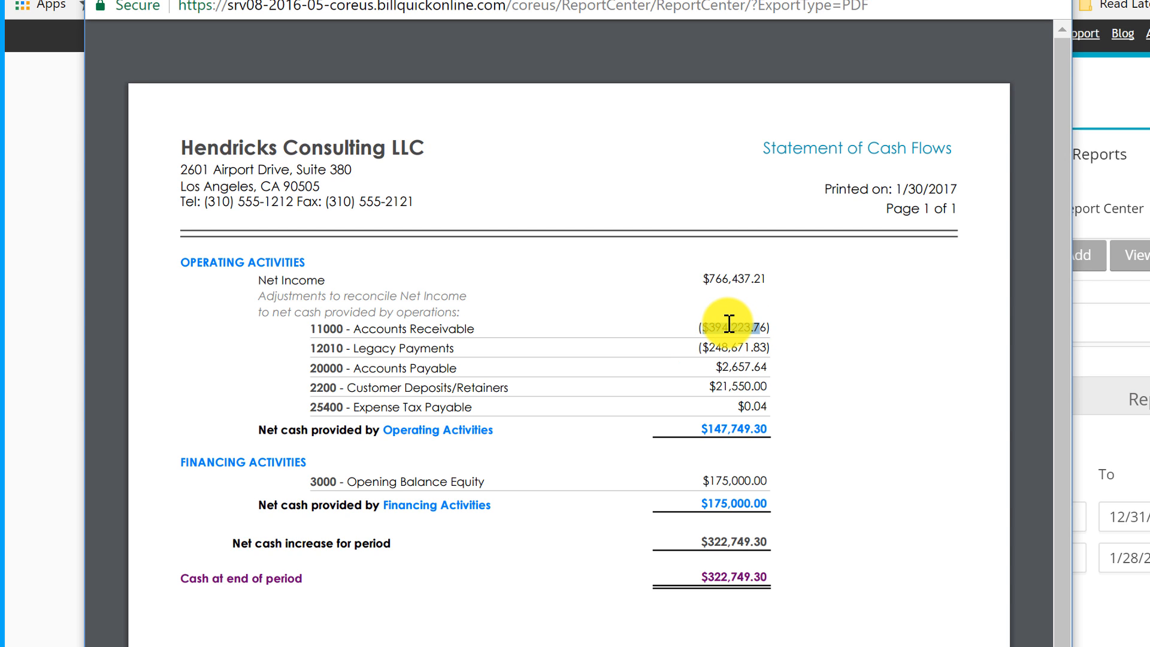
# Highlight the Opening Balance Equity amount under Financing Activities on the Statement of Cash Flows
pyautogui.click(737, 482)
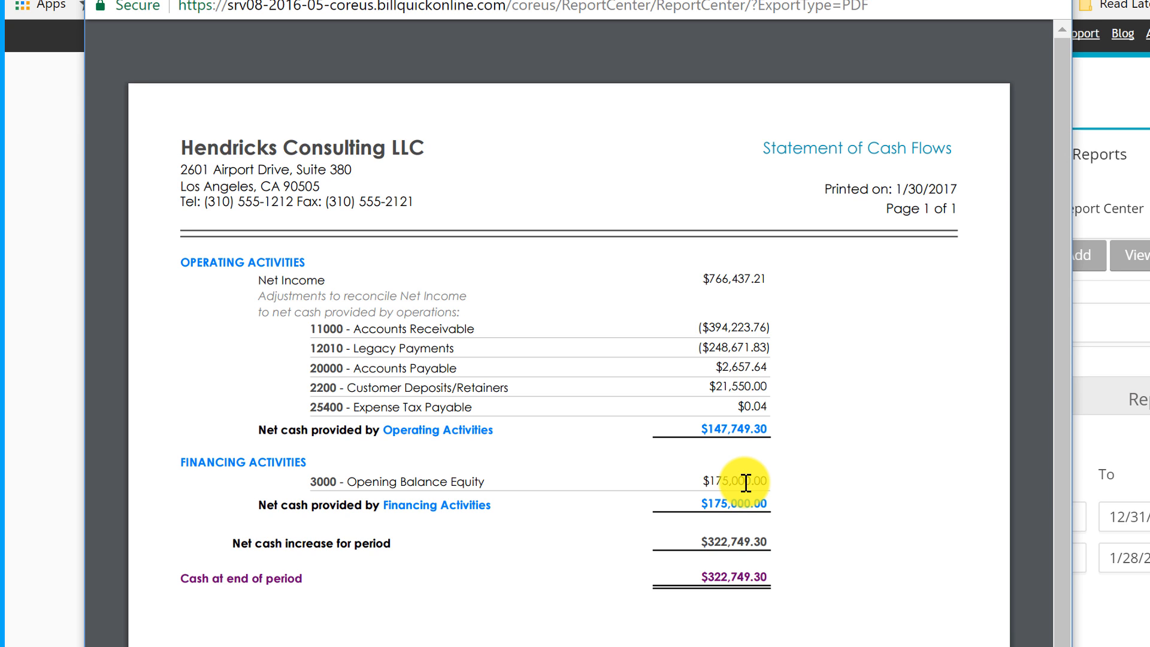
pyautogui.moveTo(705, 481); pyautogui.dragTo(751, 484)
pyautogui.click(751, 484)
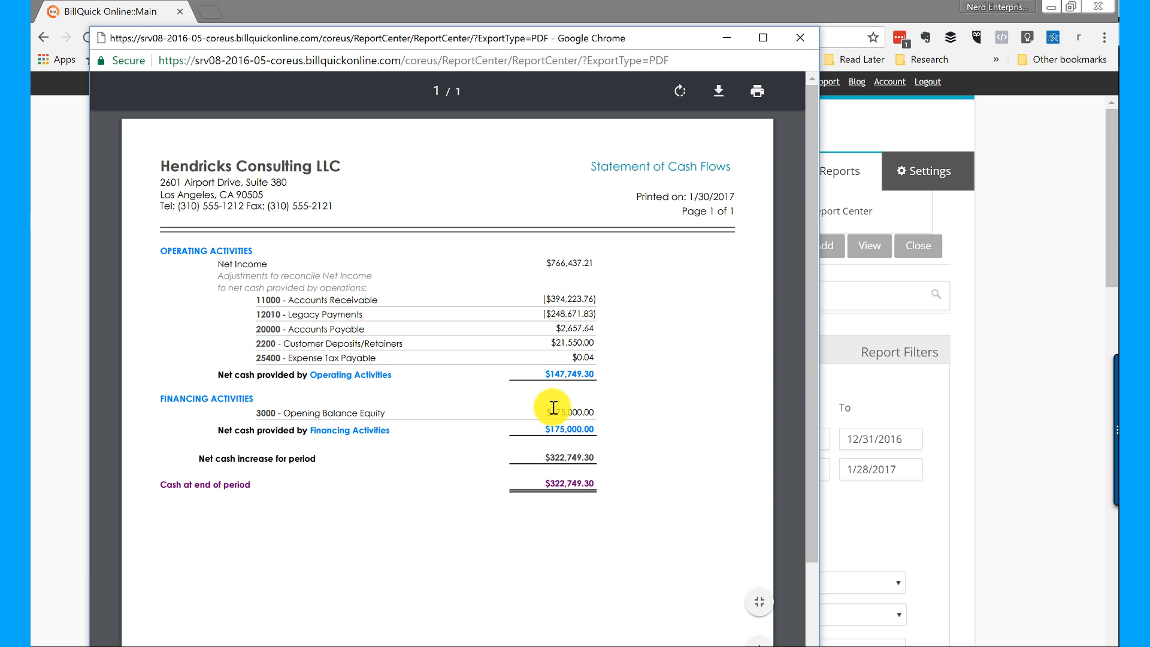
pyautogui.moveTo(552, 413); pyautogui.dragTo(578, 412)
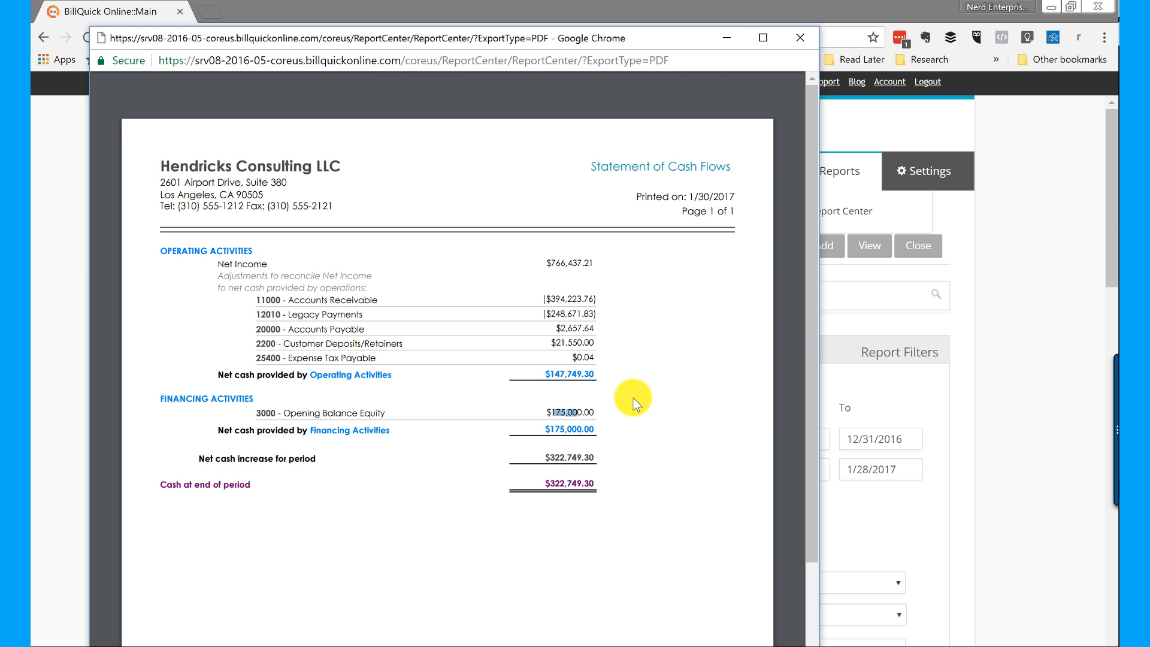
pyautogui.click(568, 413)
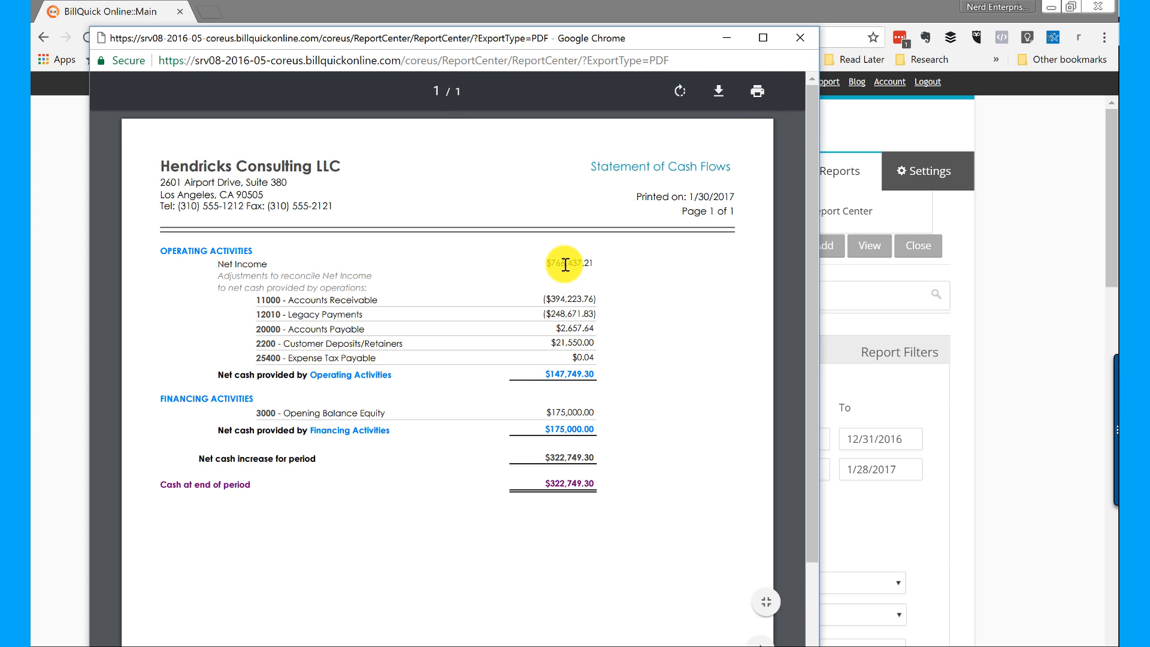
# Highlight Net Income on the Statement of Cash Flows and examine the matching Net Income line on the Profit & Loss report
pyautogui.moveTo(557, 262); pyautogui.dragTo(580, 261)
pyautogui.click(576, 263)
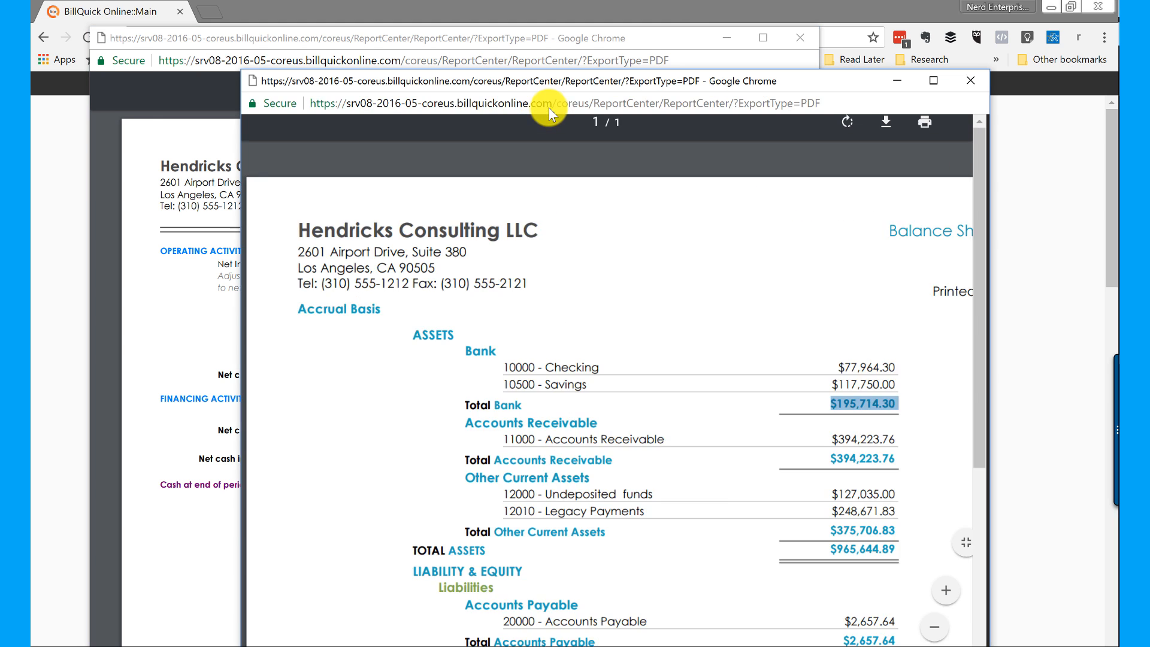
pyautogui.moveTo(833, 103); pyautogui.dragTo(547, 8)
pyautogui.scroll(-2, 790, 392)
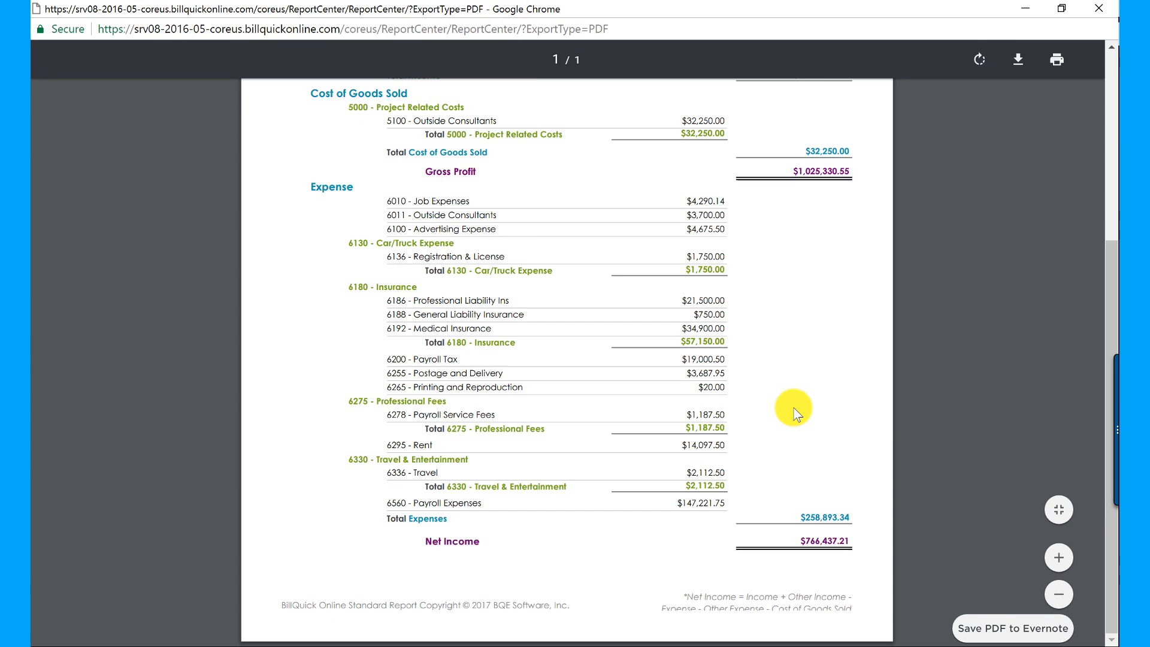